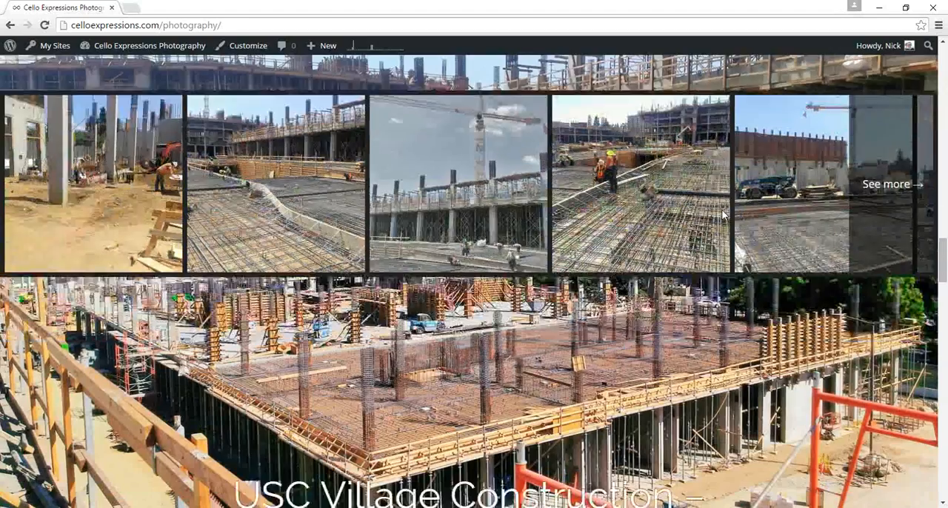
# Step: Look over the photography site's front page, from the USC Village construction posts to the site header and navigation bar
pyautogui.scroll(10, 722, 214)
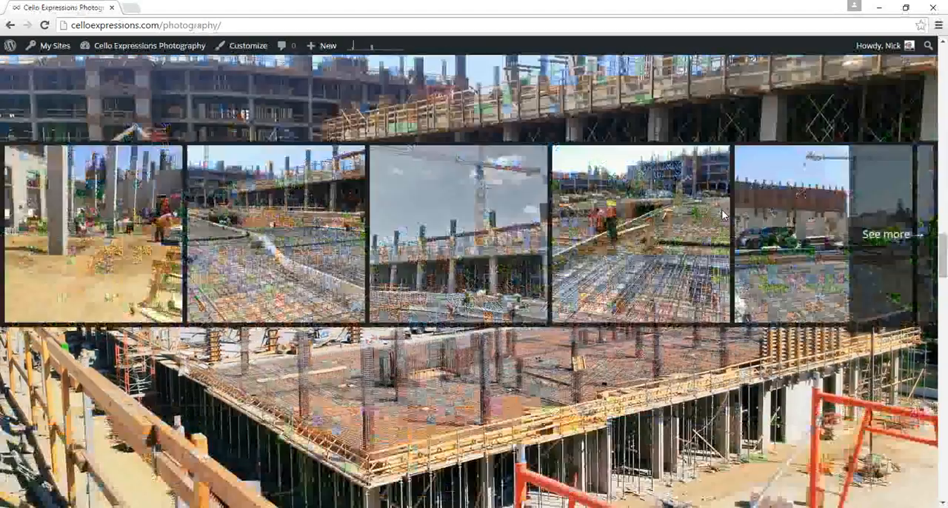
pyautogui.scroll(10, 723, 216)
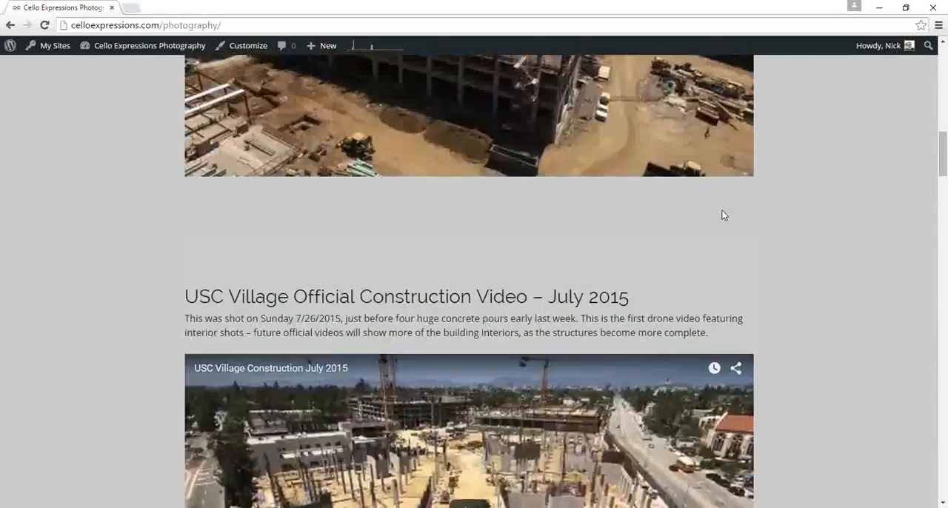
pyautogui.scroll(5, 724, 214)
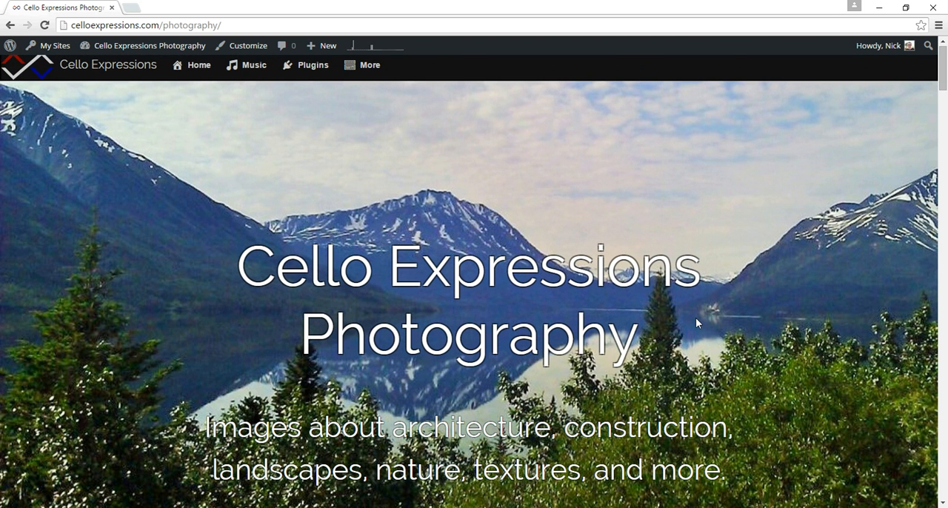
pyautogui.scroll(-5, 696, 318)
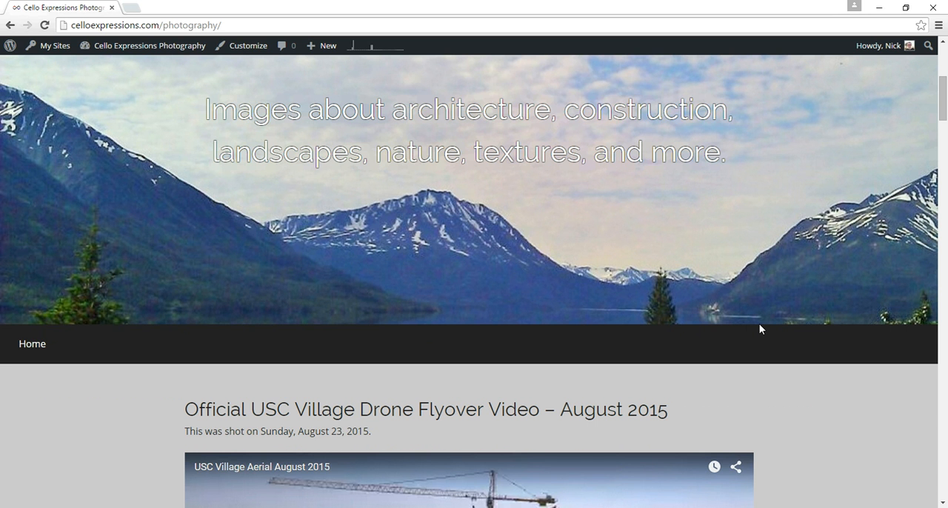
pyautogui.scroll(1, 404, 269)
pyautogui.scroll(4, 405, 271)
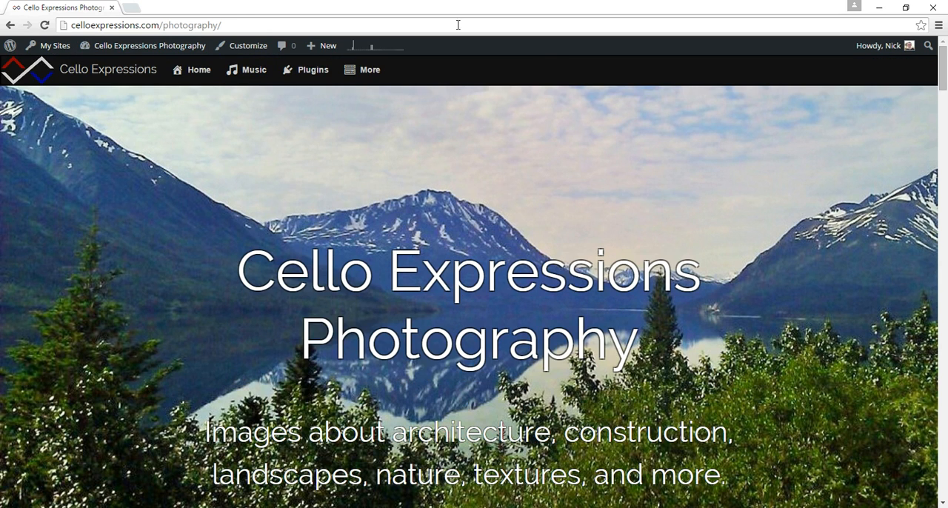
pyautogui.scroll(-2, 553, 50)
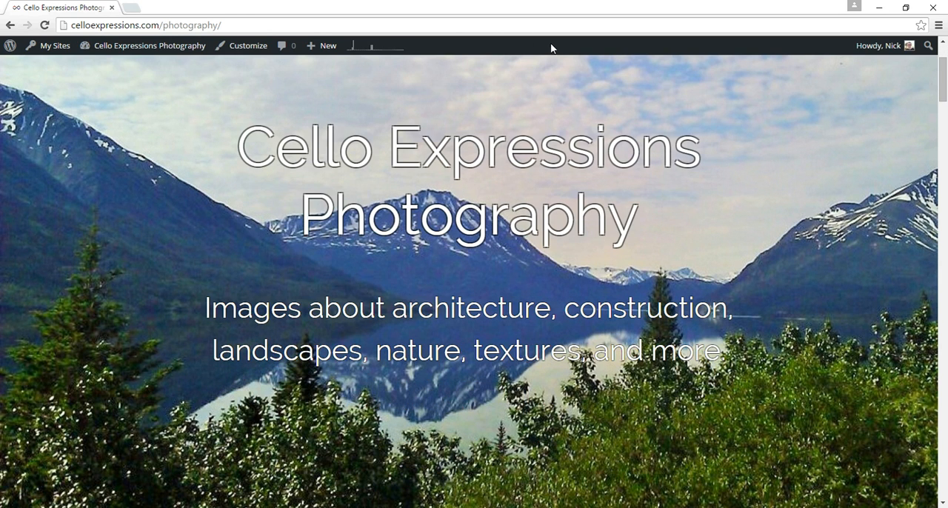
# Step: Open the photography site in the Customizer and view its header and navigation bar in the preview
pyautogui.click(245, 49)
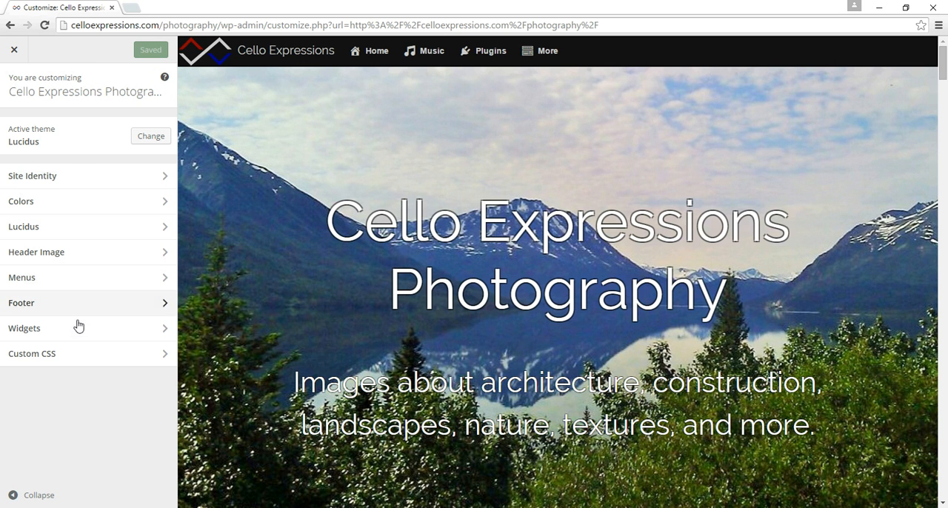
pyautogui.scroll(-5, 254, 373)
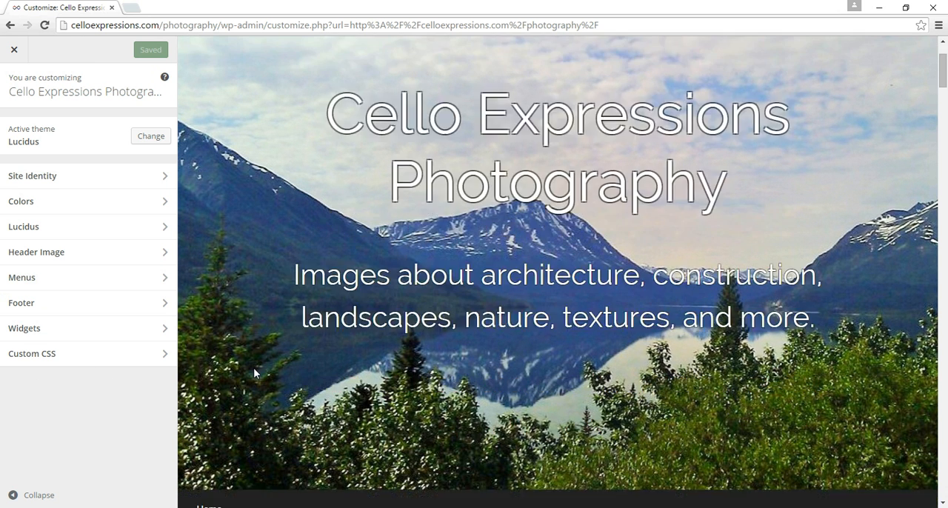
pyautogui.scroll(5, 254, 373)
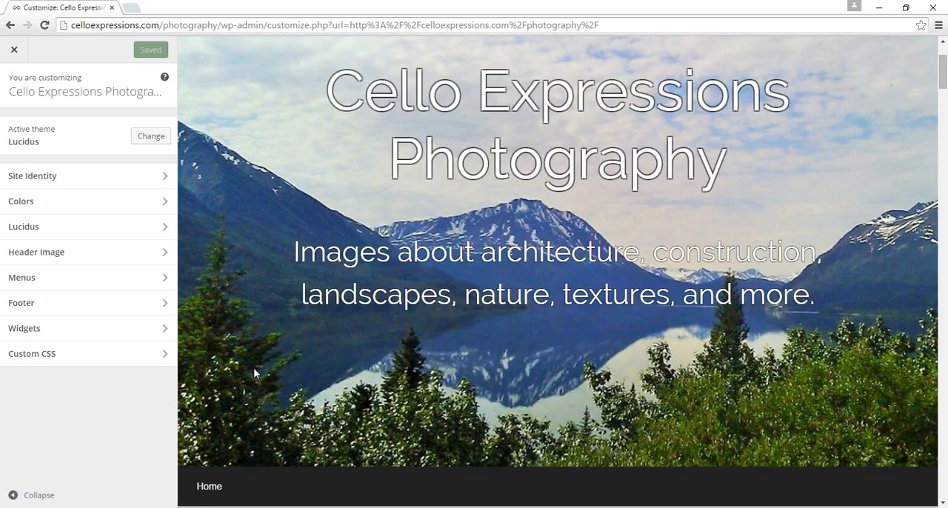
# Step: Create a new menu named "Main menu" and assign it to the Primary Menu location
pyautogui.click(30, 284)
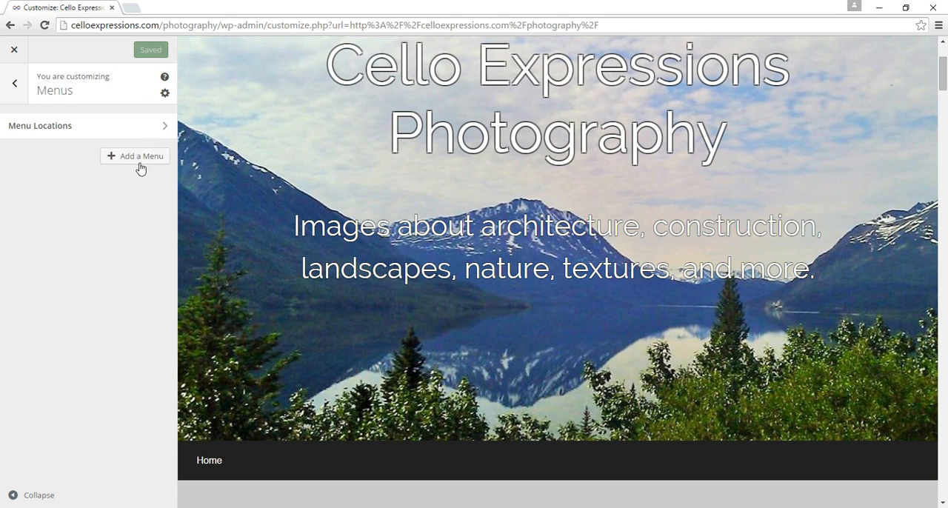
pyautogui.click(137, 157)
pyautogui.click(110, 191)
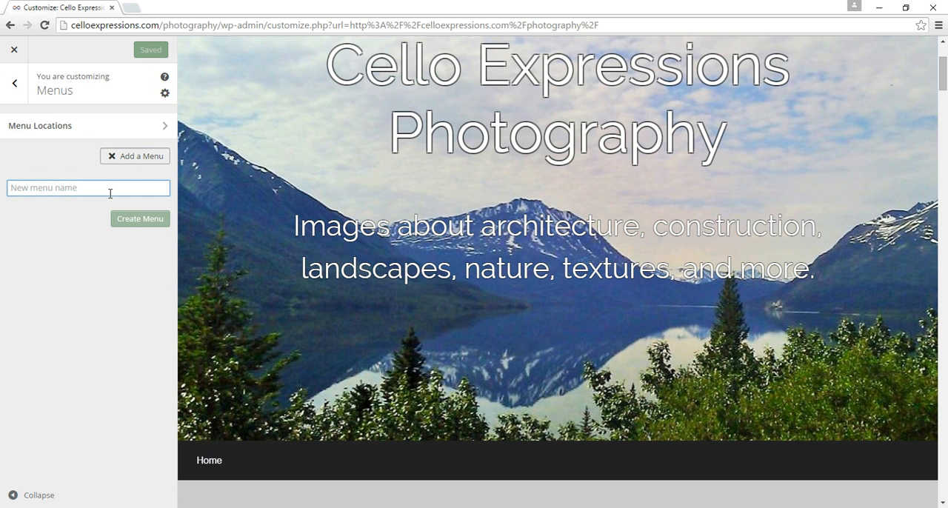
pyautogui.write('Main menu')
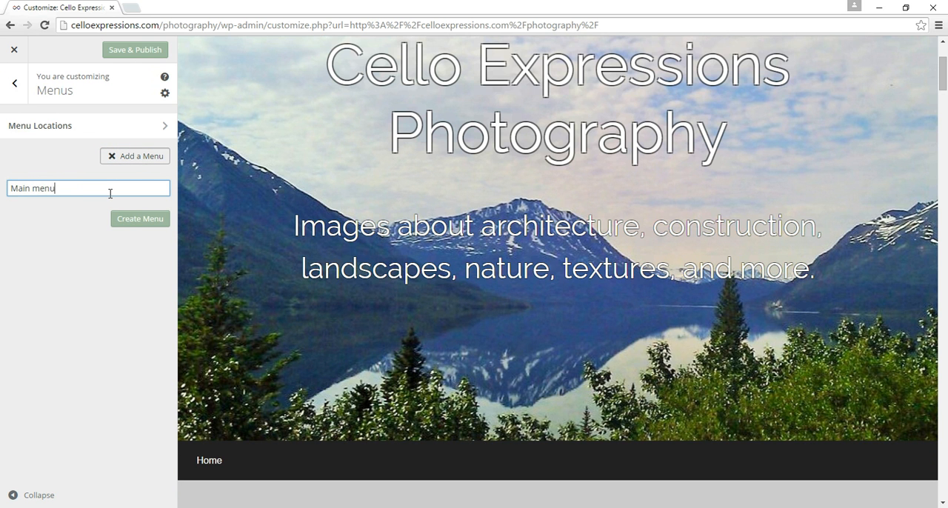
pyautogui.click(127, 218)
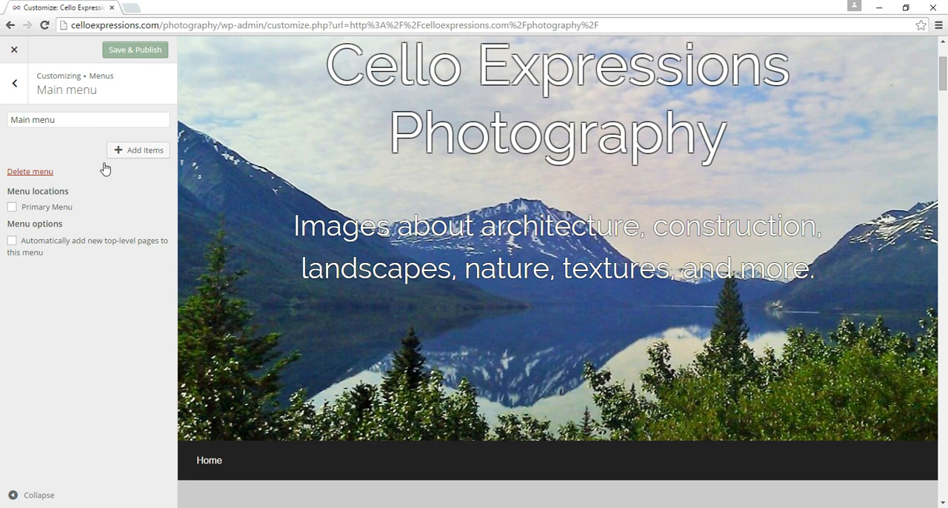
pyautogui.click(29, 210)
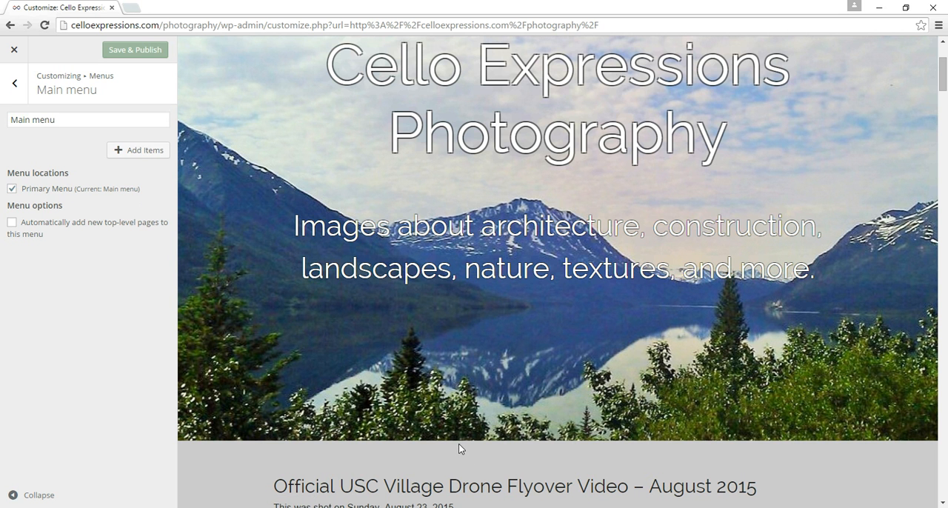
# Step: Add the Home link from the available Page items to the main menu
pyautogui.click(136, 151)
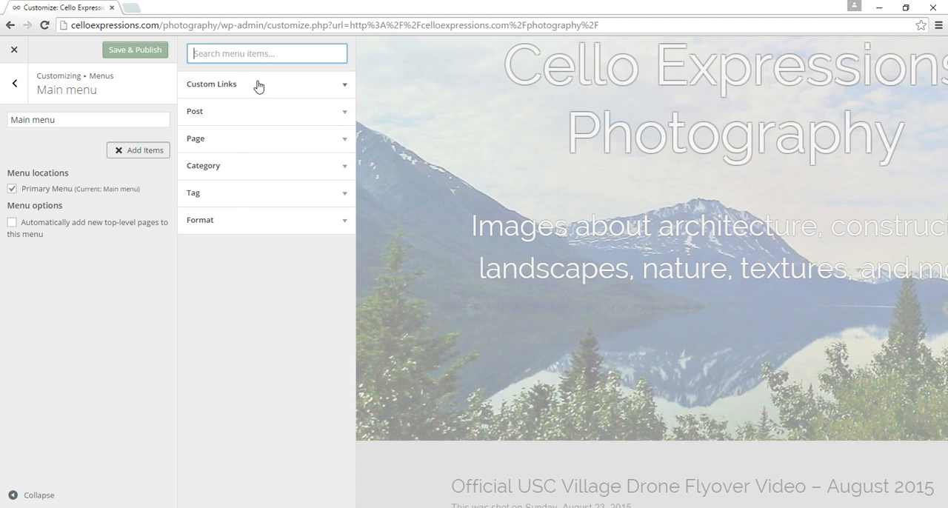
pyautogui.click(227, 112)
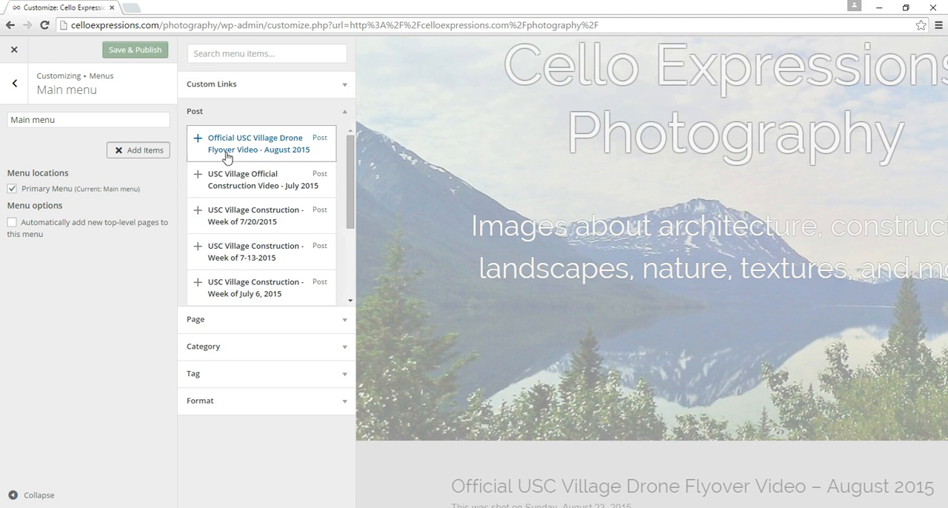
pyautogui.click(213, 315)
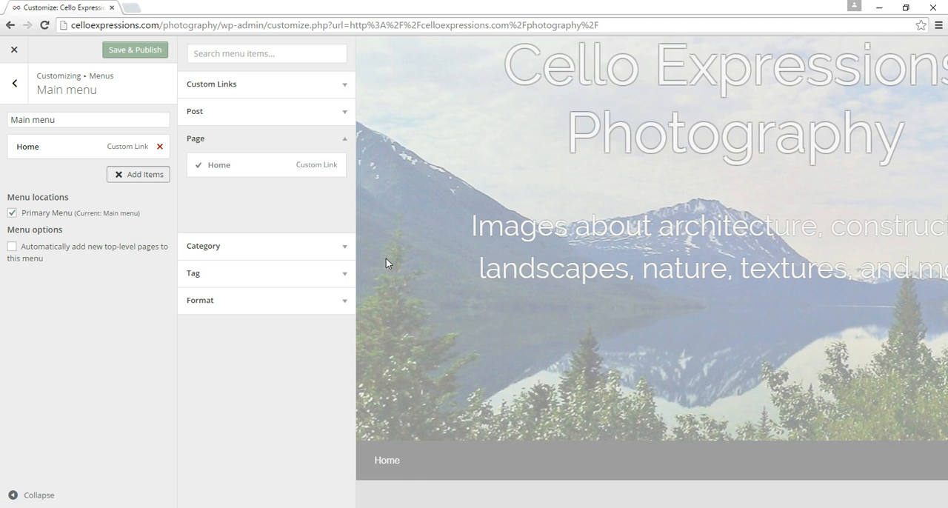
# Step: Add the Construction, Textures and Architecture categories to the main menu and close the available items
pyautogui.click(306, 246)
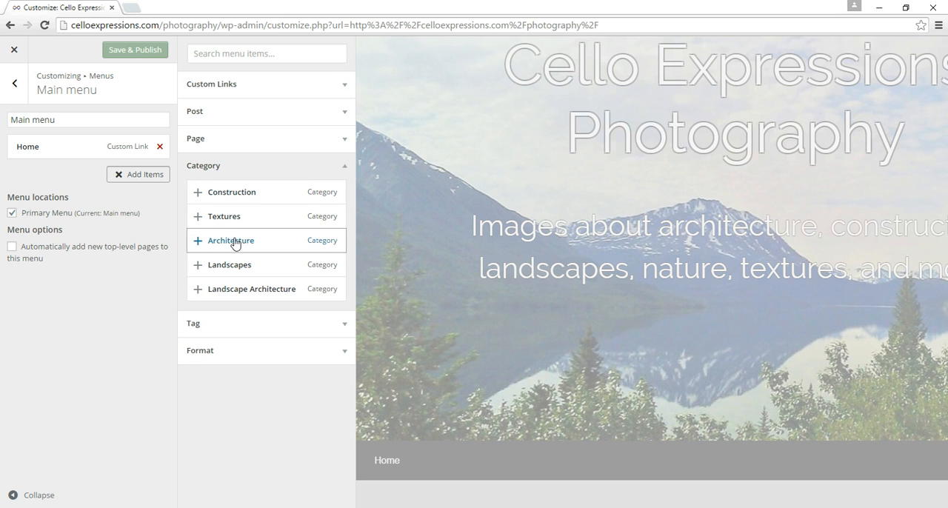
pyautogui.click(263, 194)
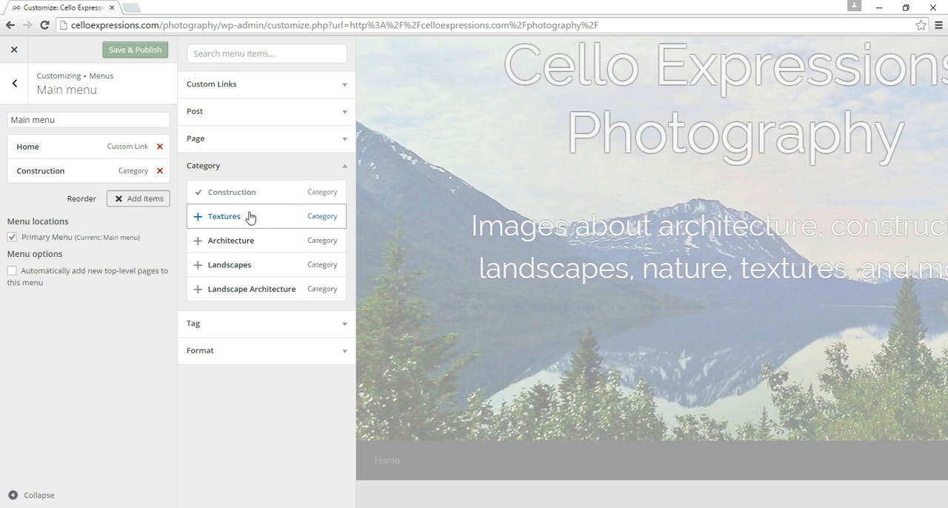
pyautogui.click(239, 225)
pyautogui.click(237, 246)
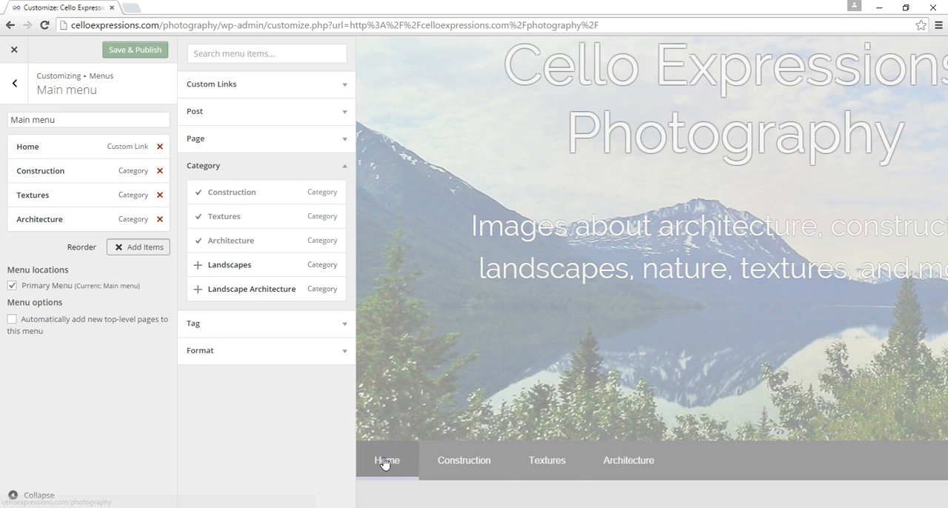
pyautogui.click(153, 252)
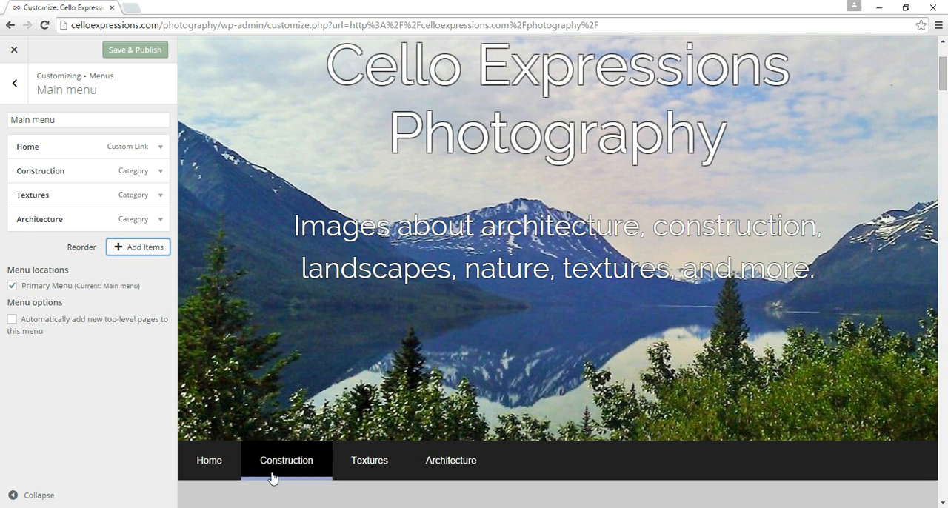
# Step: Follow the Construction link in the site preview's navigation and look through the posts on that category page
pyautogui.scroll(-1, 539, 447)
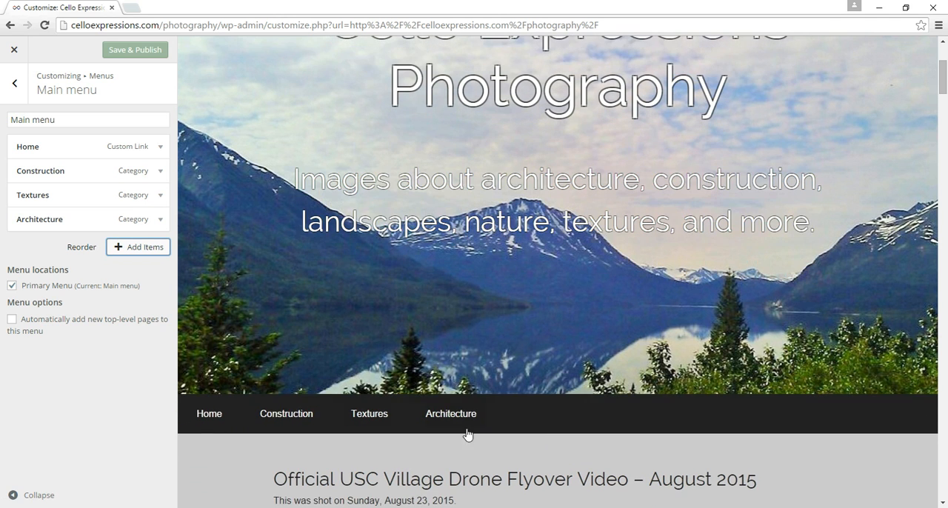
pyautogui.click(289, 415)
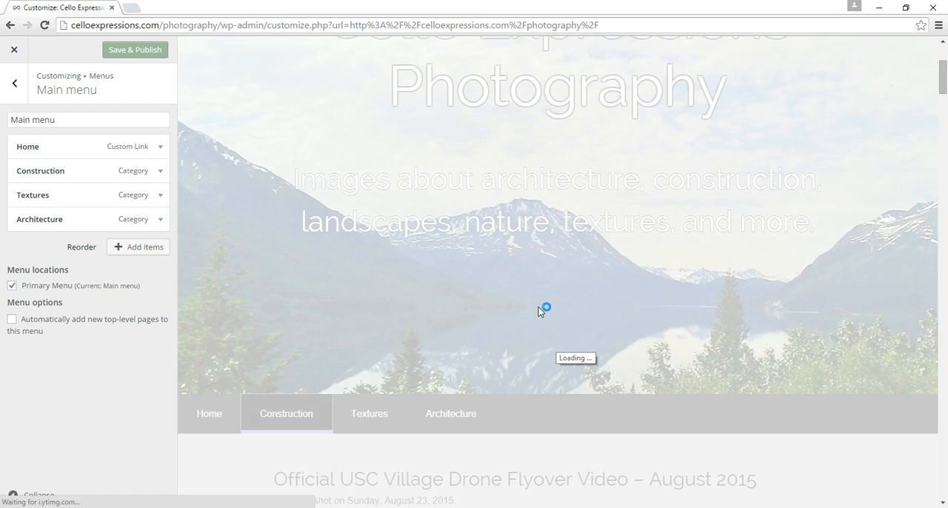
pyautogui.scroll(-11, 539, 312)
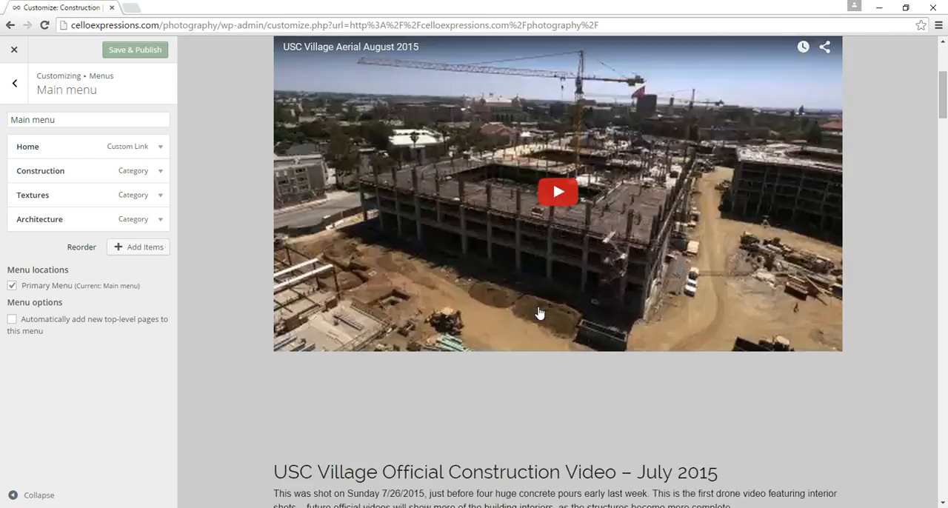
pyautogui.scroll(-12, 538, 312)
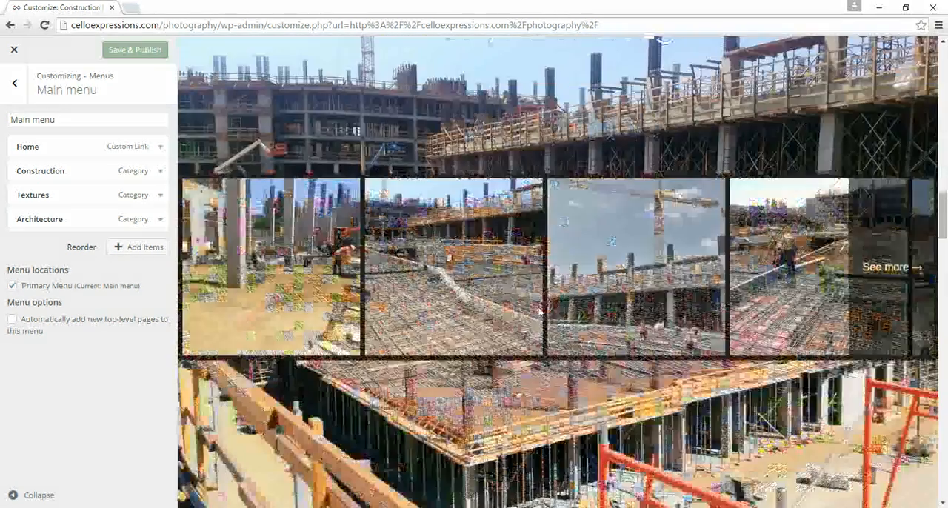
pyautogui.scroll(20, 539, 312)
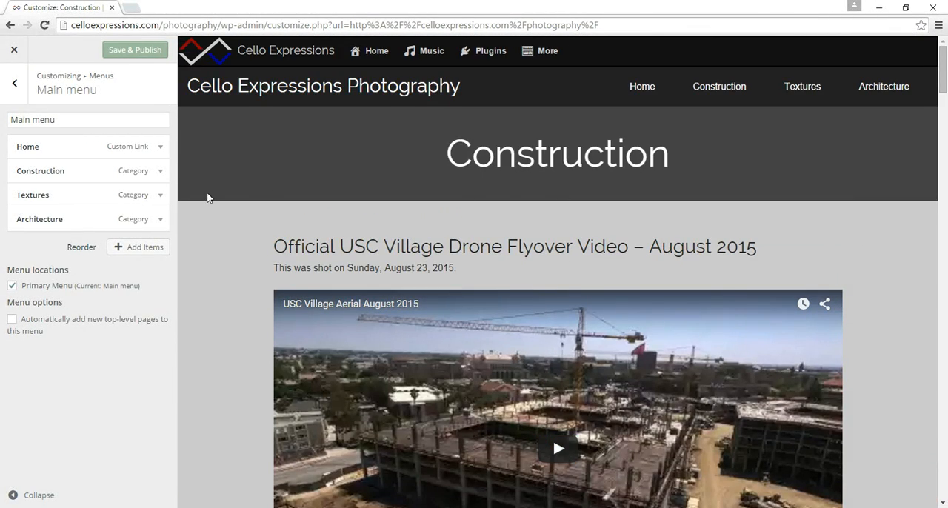
# Step: Preview the Textures category page through its menu item's original link, look through its posts, and collapse the item
pyautogui.click(92, 195)
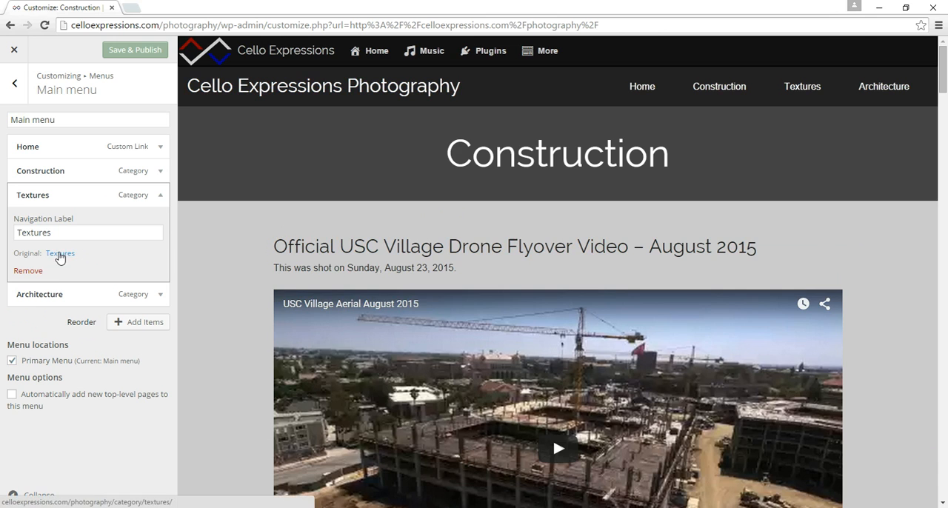
pyautogui.click(58, 255)
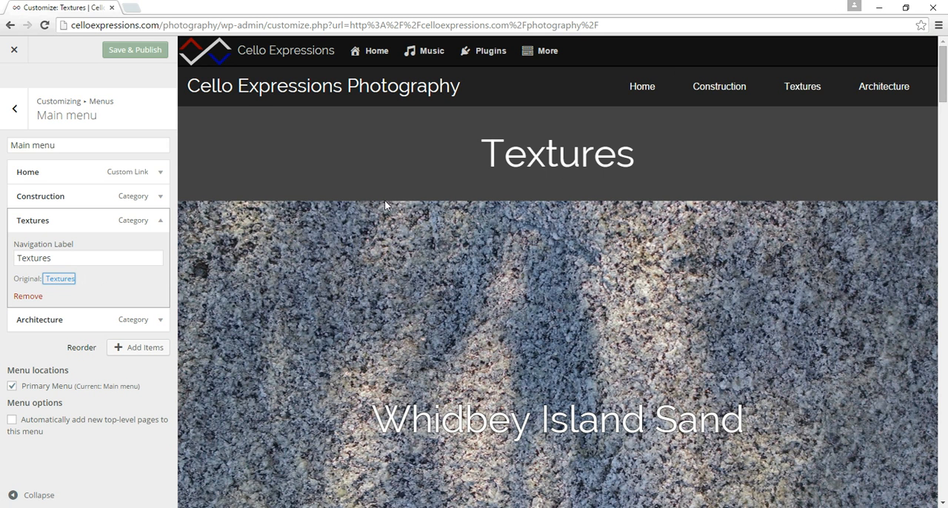
pyautogui.scroll(-8, 358, 291)
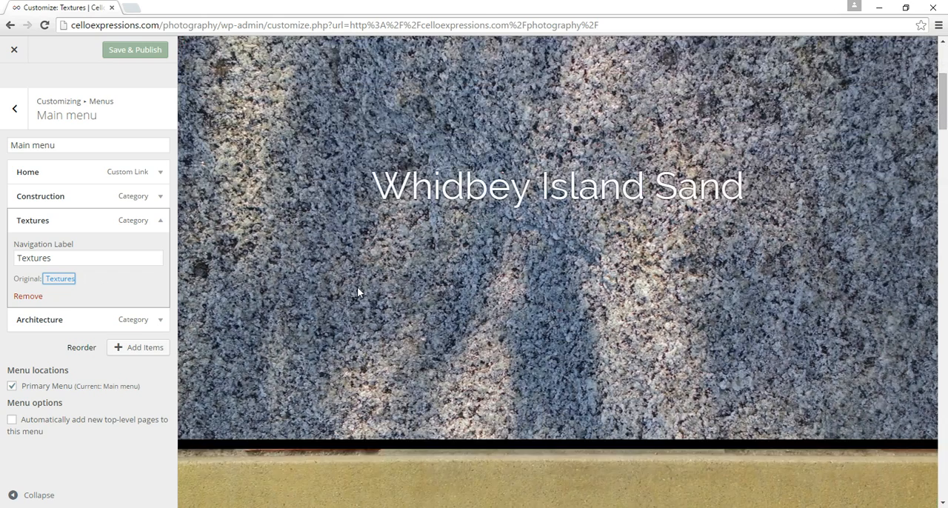
pyautogui.scroll(-5, 358, 291)
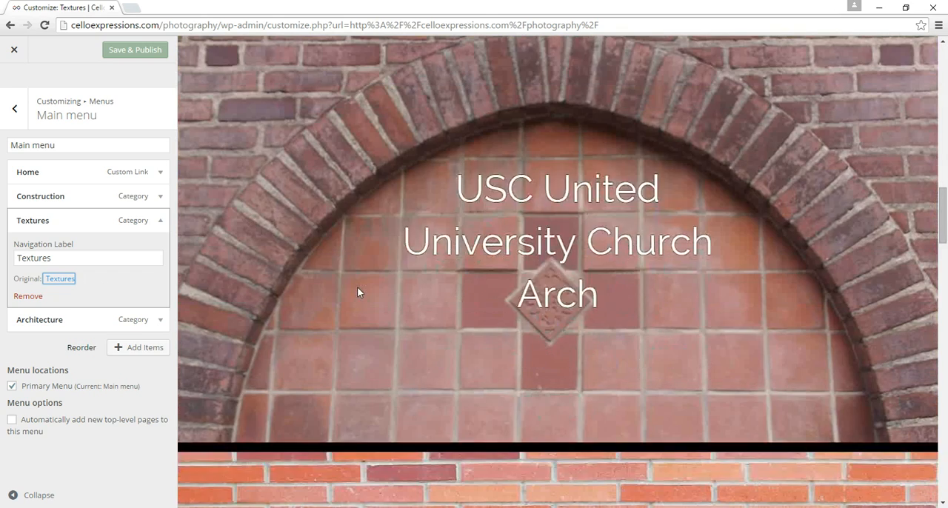
pyautogui.scroll(-10, 357, 290)
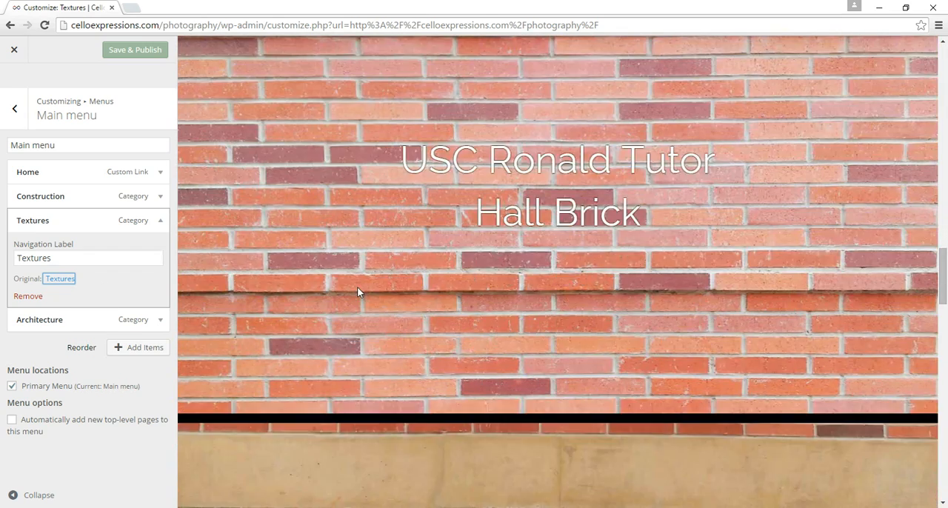
pyautogui.scroll(-3, 357, 291)
pyautogui.scroll(7, 358, 291)
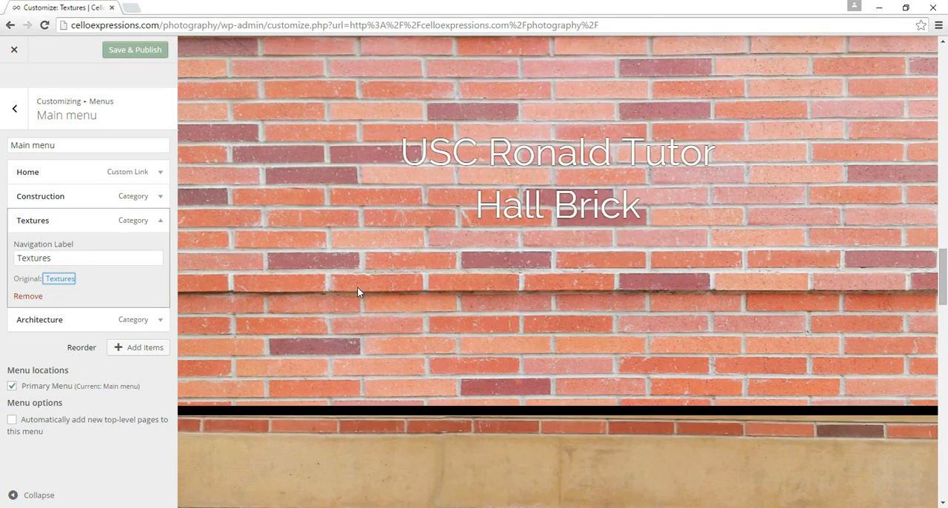
pyautogui.click(109, 216)
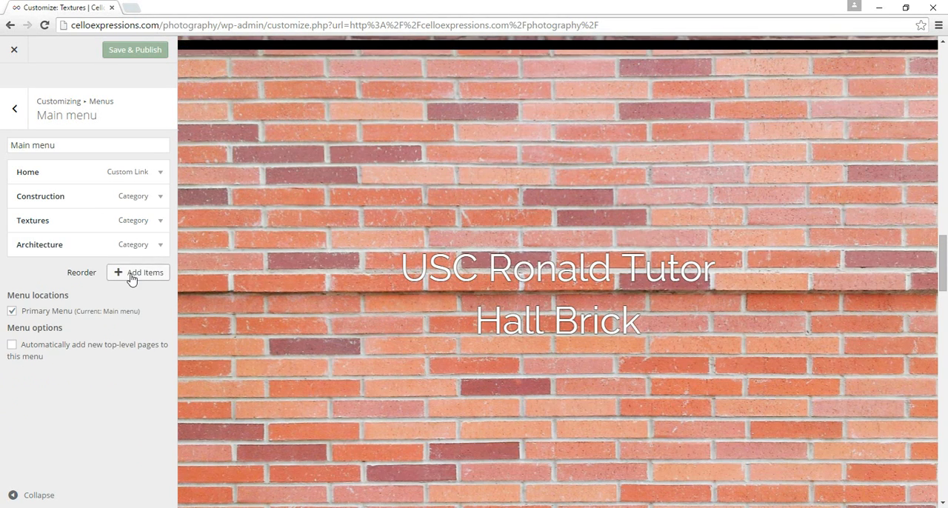
# Step: Add the USC Village tag to the main menu and collapse the available Tag items
pyautogui.click(133, 272)
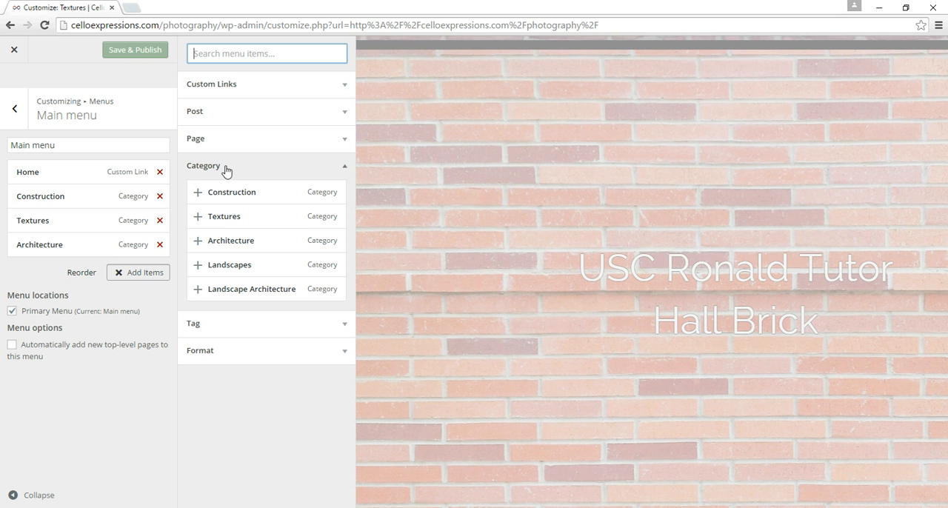
pyautogui.click(227, 327)
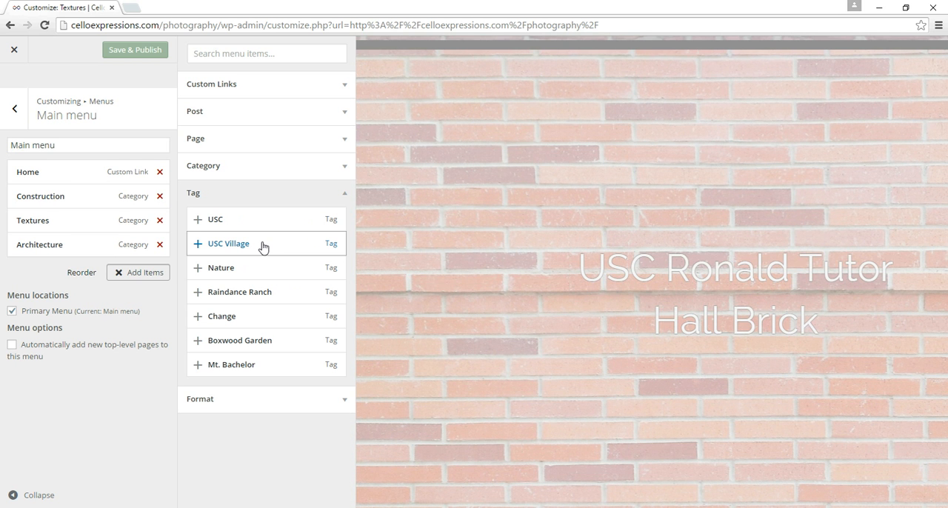
pyautogui.click(262, 245)
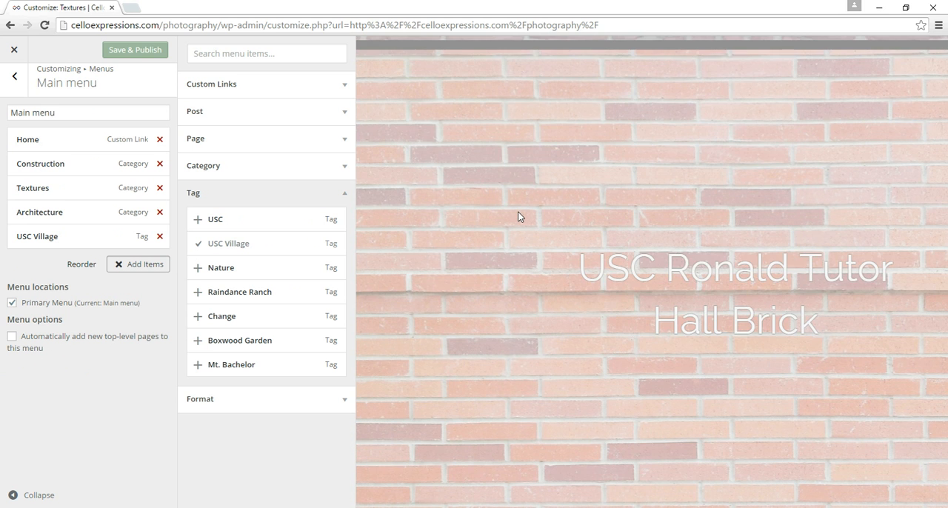
pyautogui.scroll(15, 518, 216)
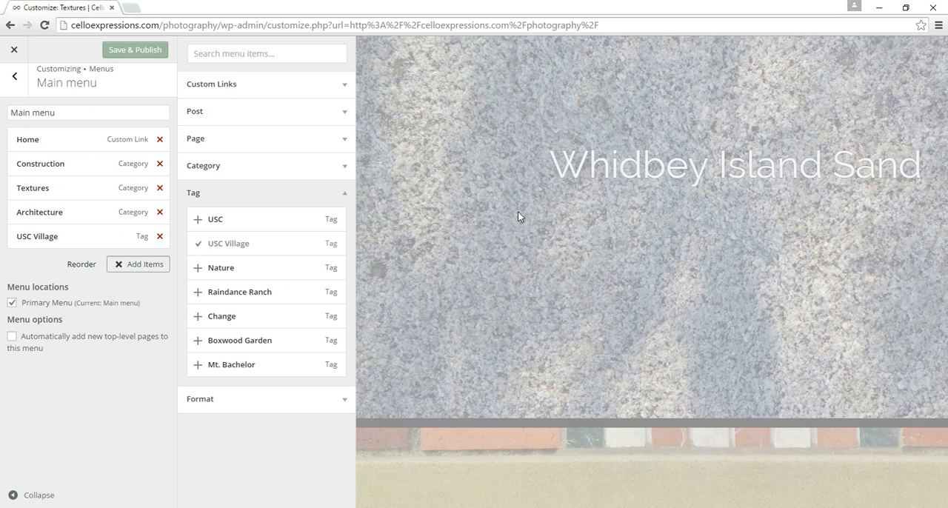
pyautogui.scroll(4, 519, 215)
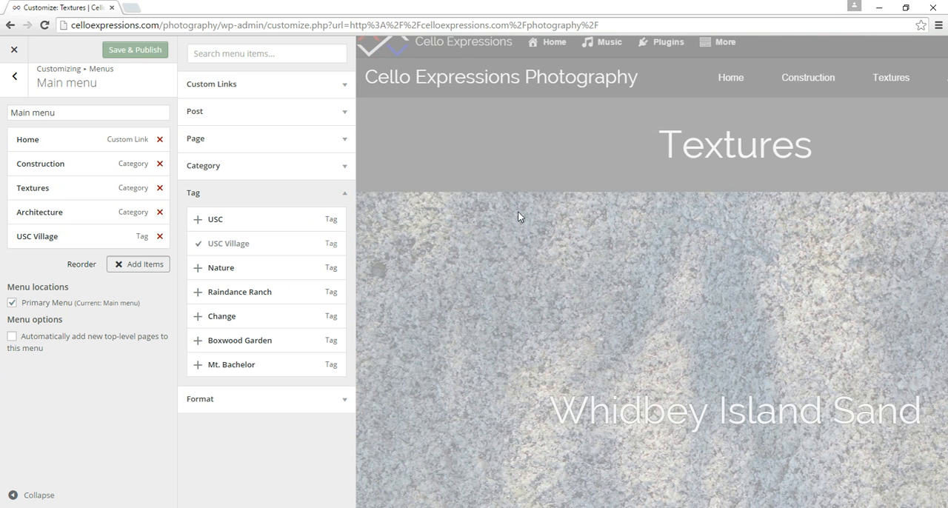
pyautogui.scroll(-1, 518, 211)
pyautogui.scroll(-1, 518, 211)
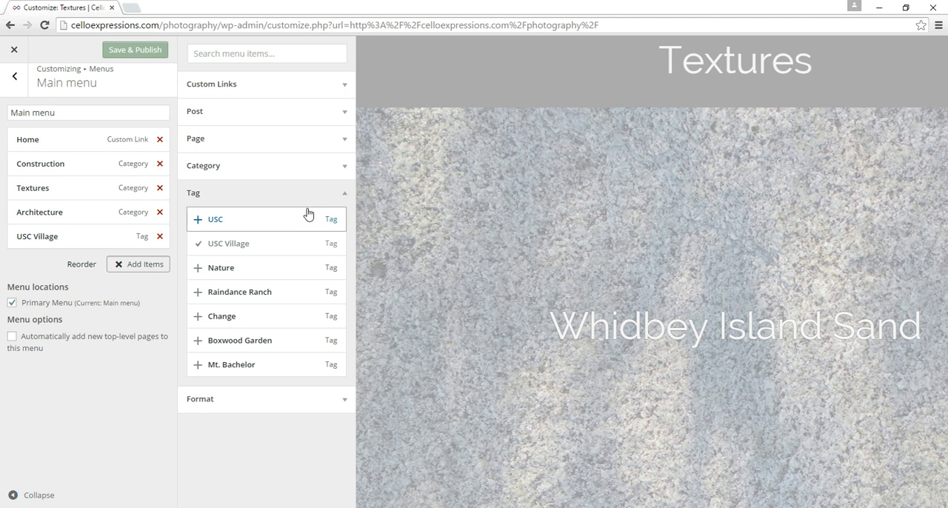
pyautogui.click(234, 195)
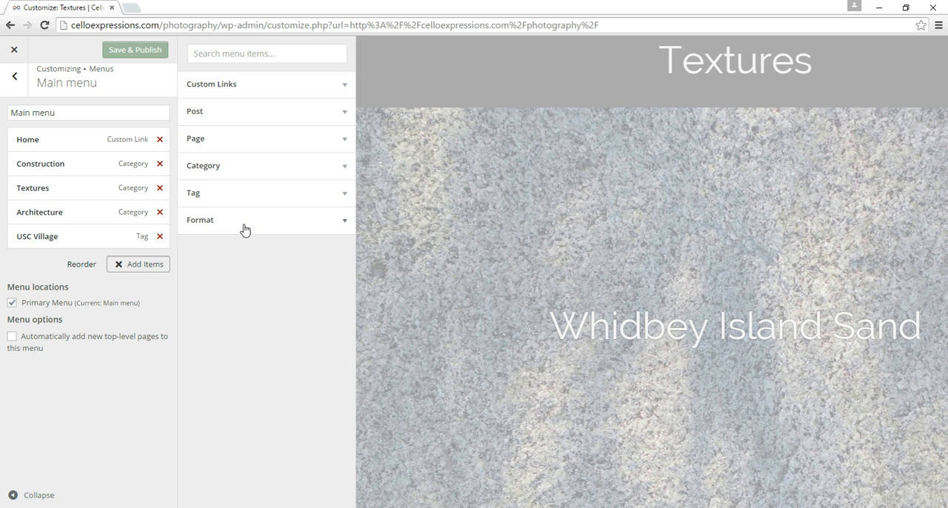
# Step: Nest USC Village as a sub-item under Construction in the main menu and close the available items
pyautogui.moveTo(33, 238); pyautogui.dragTo(33, 185)
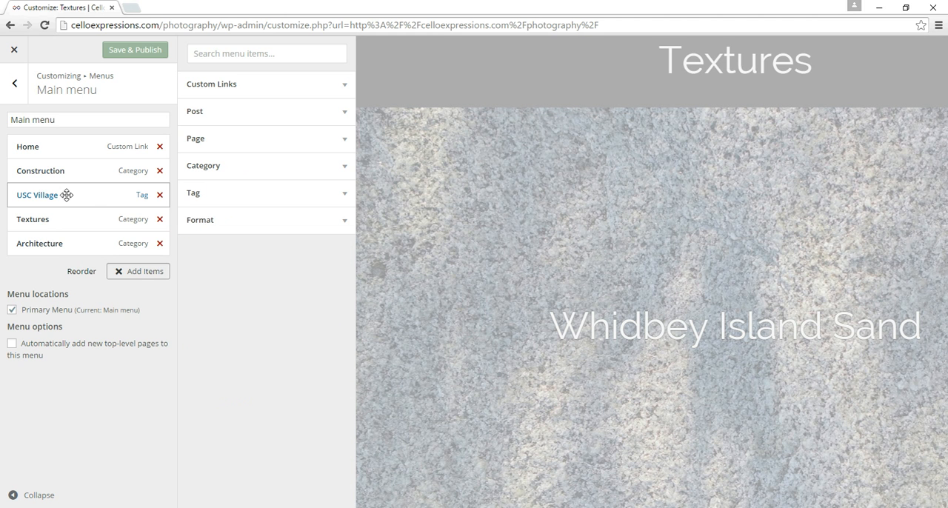
pyautogui.moveTo(43, 198); pyautogui.dragTo(79, 196)
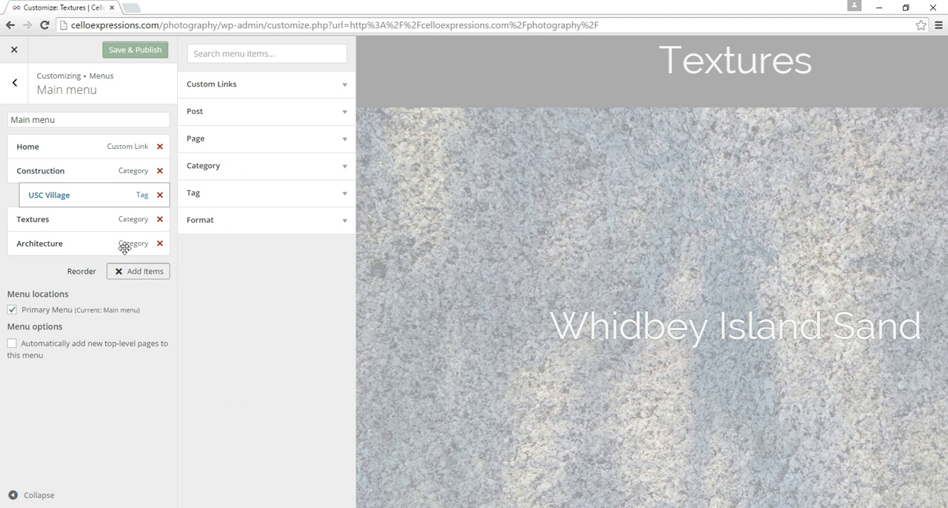
pyautogui.click(144, 277)
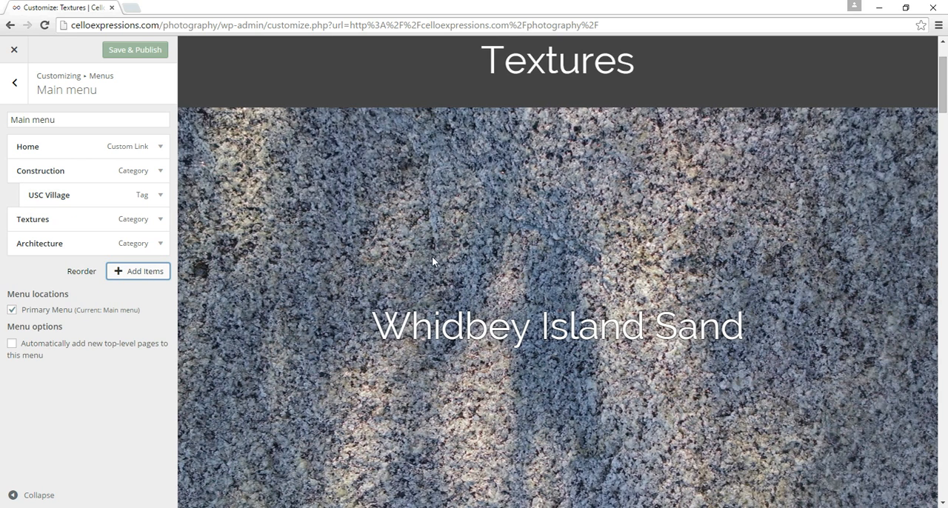
pyautogui.moveTo(756, 93)
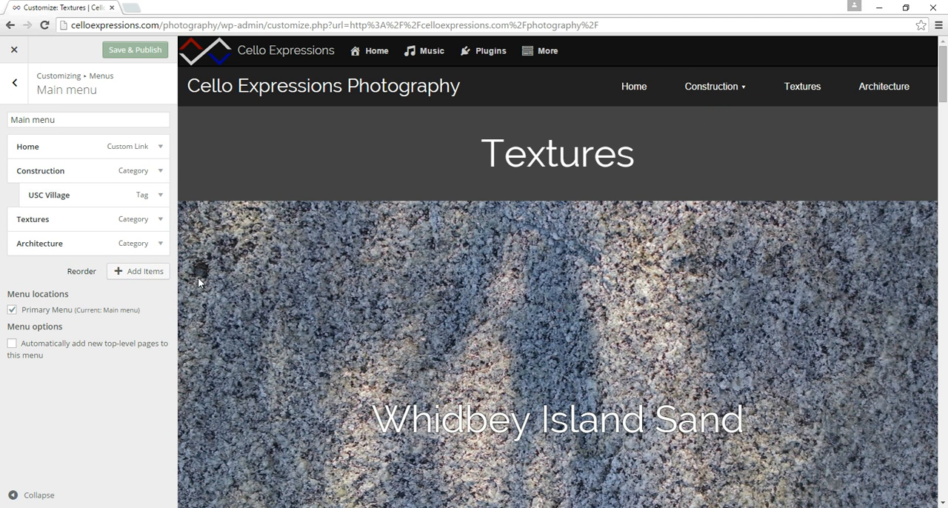
# Step: Add the Video post format to the main menu and close the available items
pyautogui.click(158, 280)
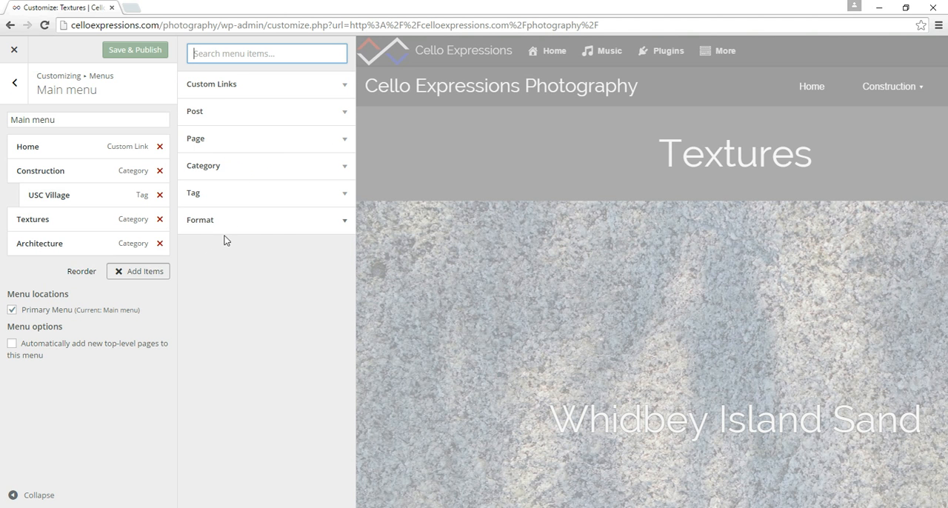
pyautogui.click(265, 221)
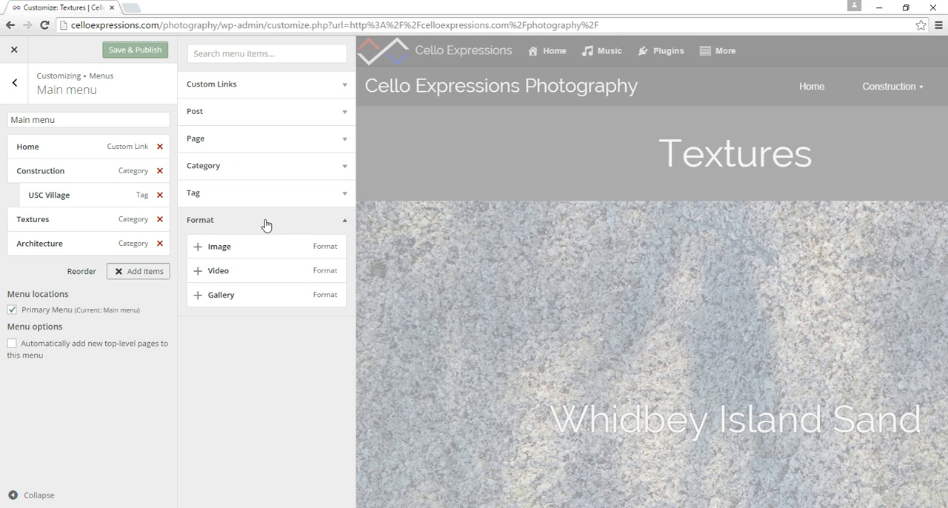
pyautogui.click(241, 281)
pyautogui.click(134, 300)
# Step: Follow the Video link in the site preview's navigation and look through the posts on that page
pyautogui.click(909, 90)
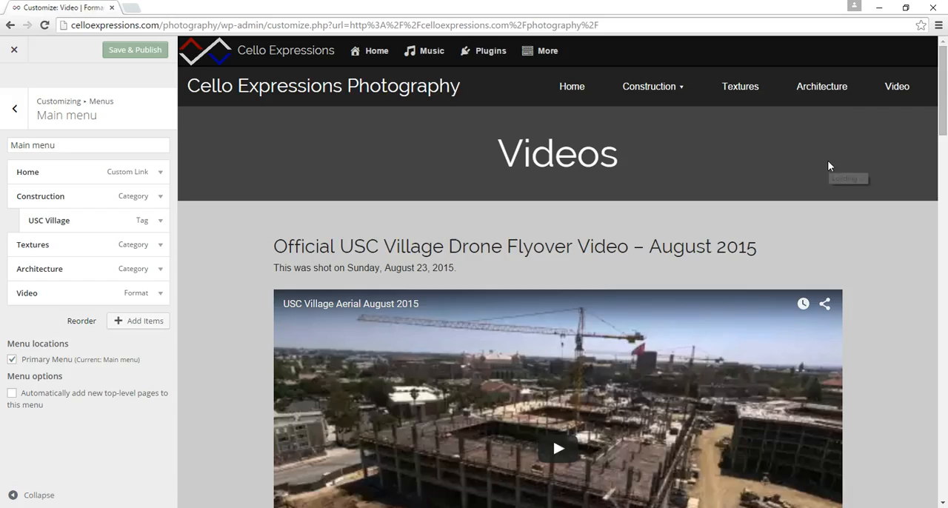
pyautogui.scroll(-5, 855, 263)
pyautogui.scroll(-15, 856, 264)
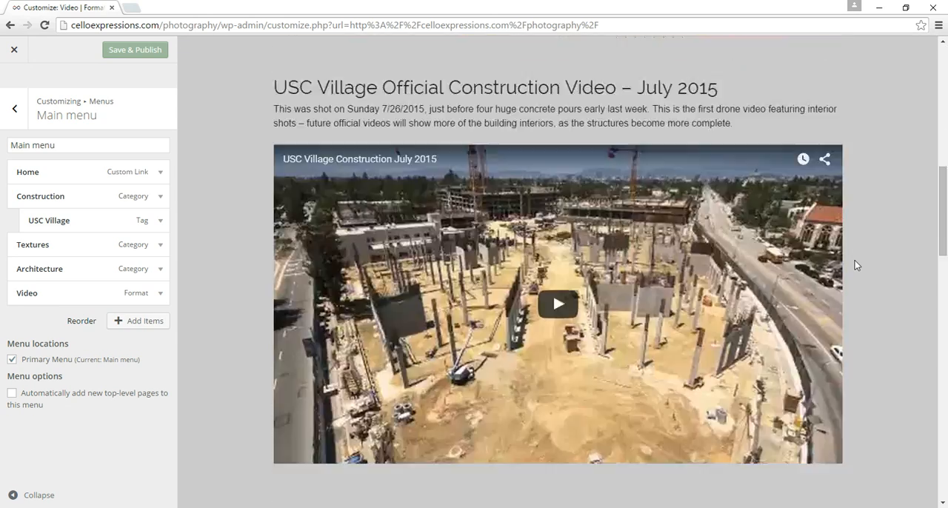
pyautogui.scroll(-7, 856, 265)
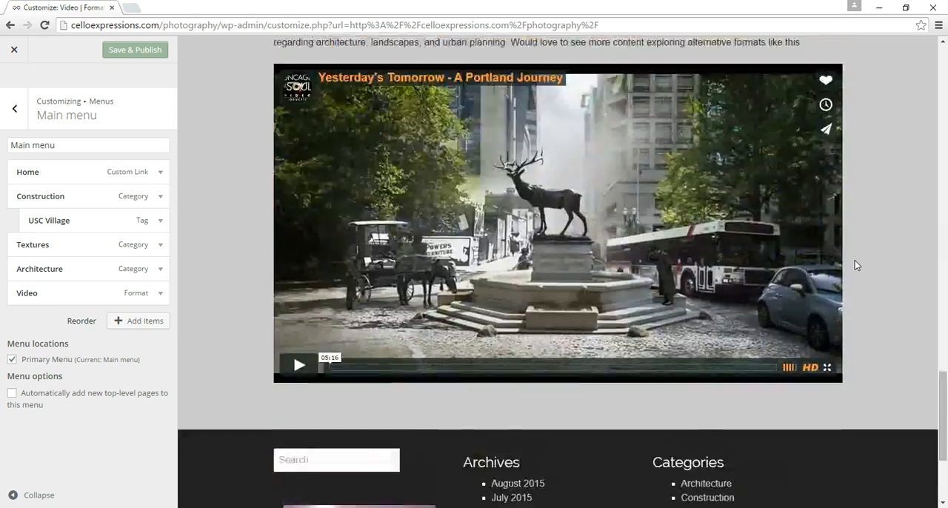
pyautogui.scroll(7, 855, 265)
pyautogui.scroll(20, 855, 265)
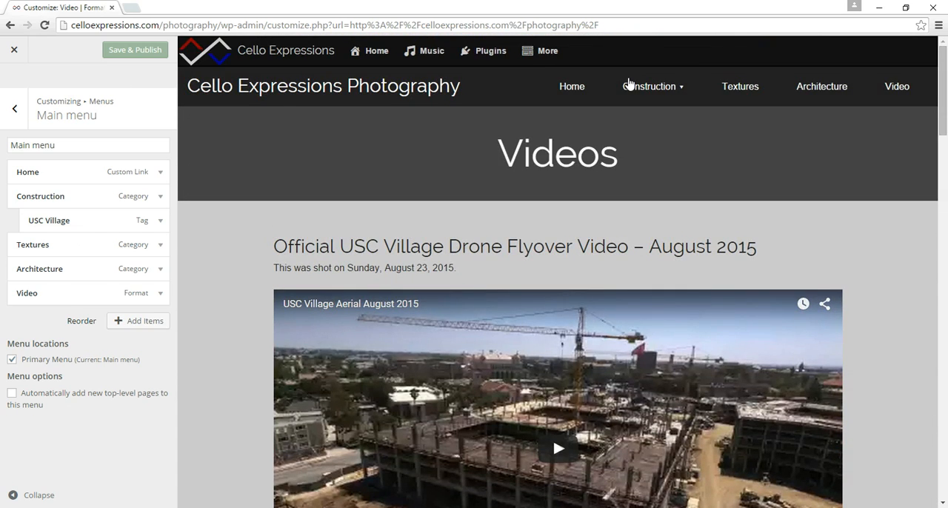
# Step: Preview the home page down to its navigation bar and remove the Home item from the main menu
pyautogui.moveTo(606, 89)
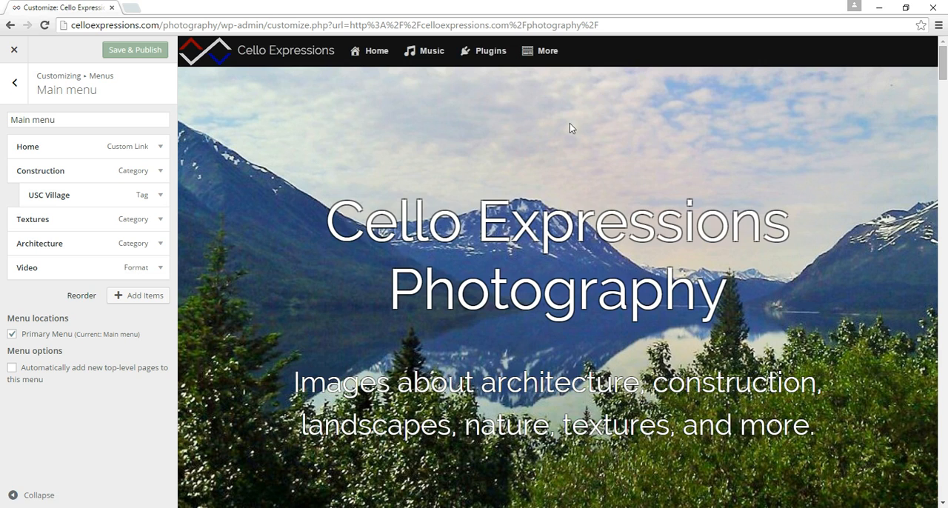
pyautogui.scroll(-5, 488, 249)
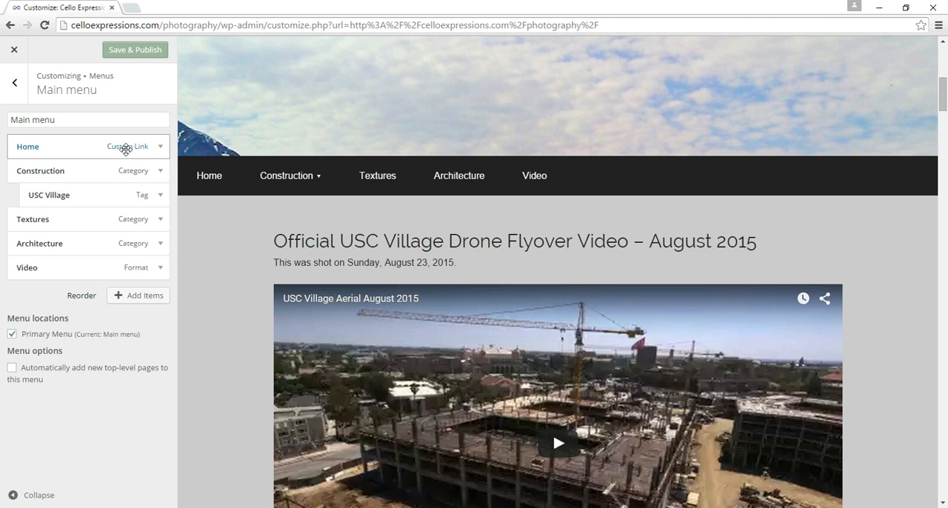
pyautogui.click(125, 148)
pyautogui.click(28, 239)
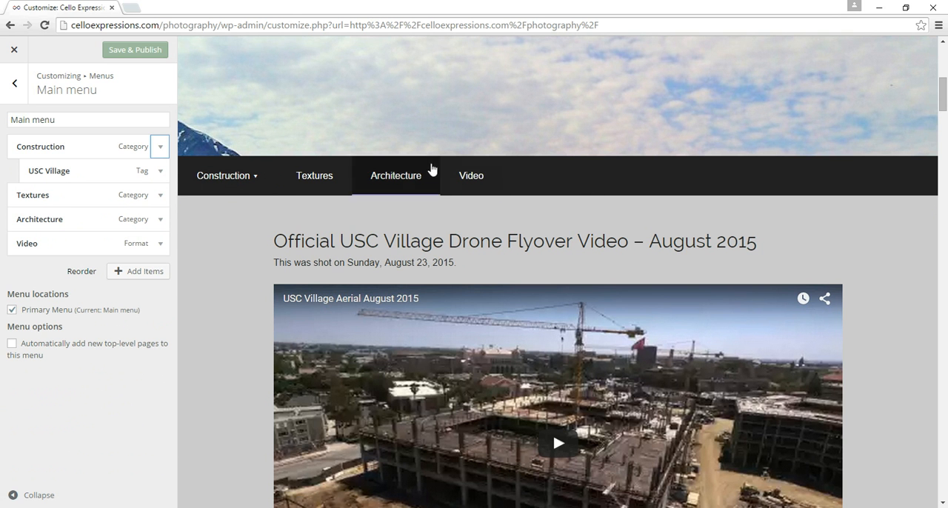
# Step: Move the Architecture item to the first position in the main menu, above Construction
pyautogui.moveTo(199, 190)
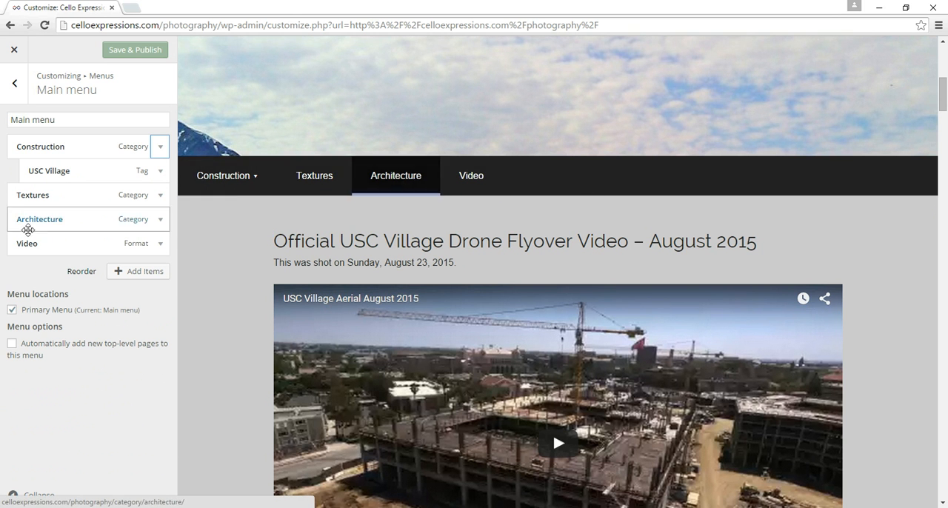
pyautogui.moveTo(43, 219); pyautogui.dragTo(43, 147)
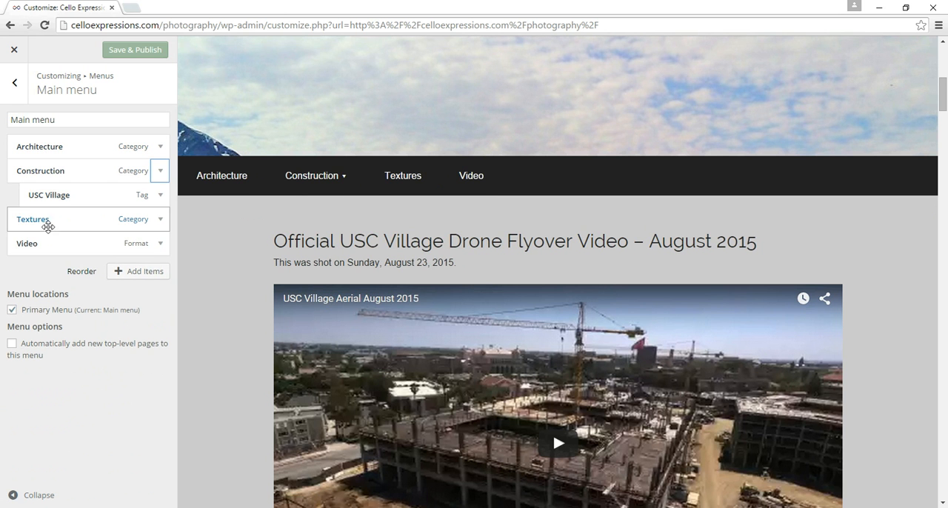
pyautogui.moveTo(339, 189)
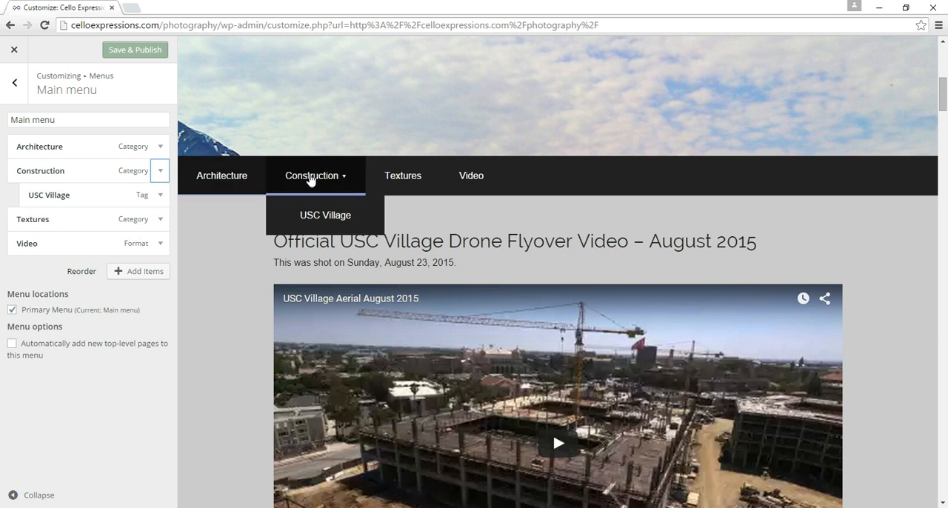
# Step: Follow the Textures link in the site preview and check that page's posts and navigation
pyautogui.click(426, 176)
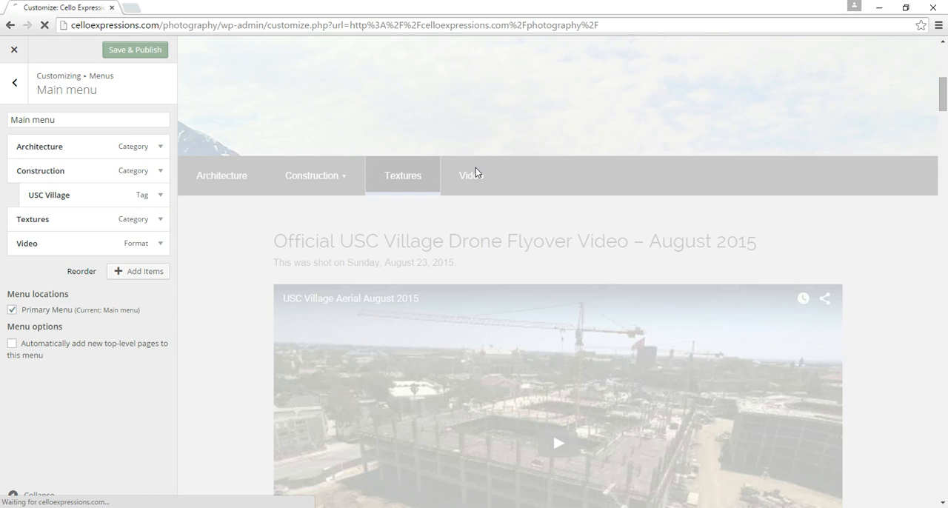
pyautogui.scroll(-6, 497, 222)
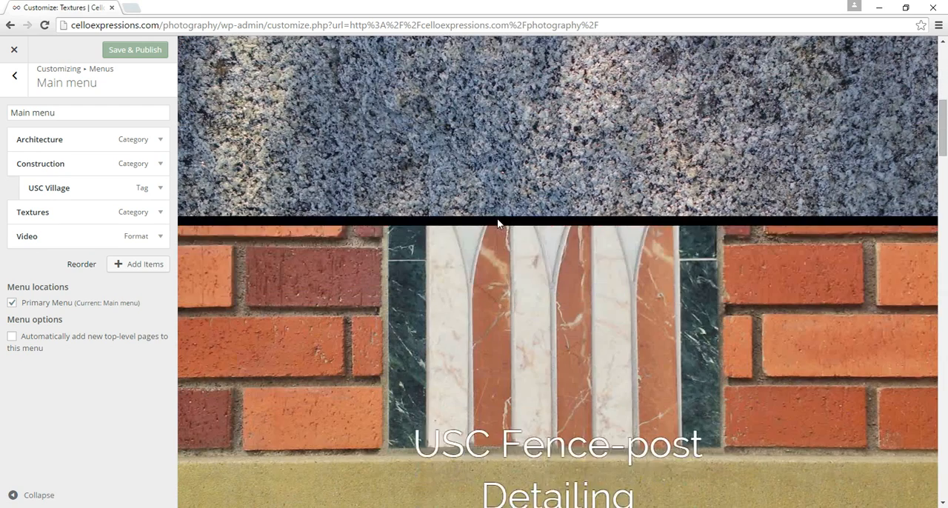
pyautogui.scroll(6, 498, 218)
pyautogui.moveTo(719, 89)
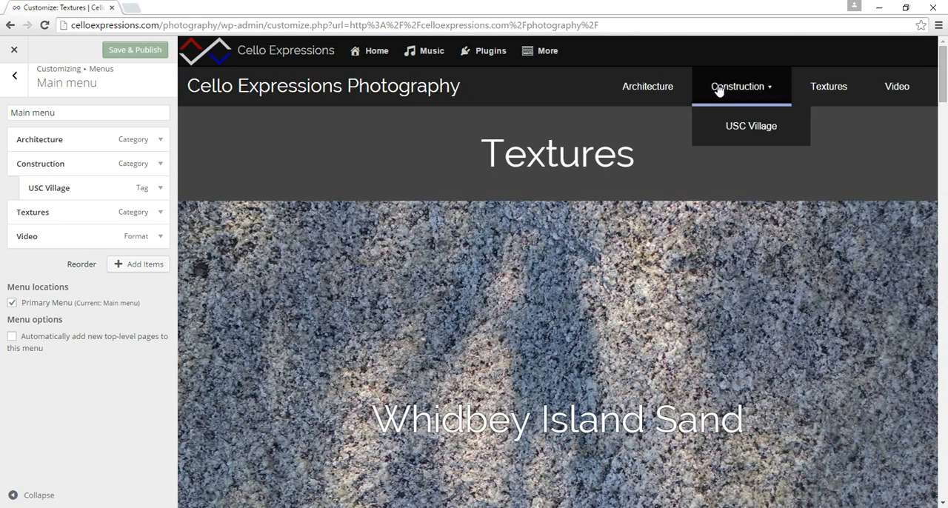
# Step: Preview the Architecture category page, look through its posts, and follow the Construction link in the navigation
pyautogui.click(668, 86)
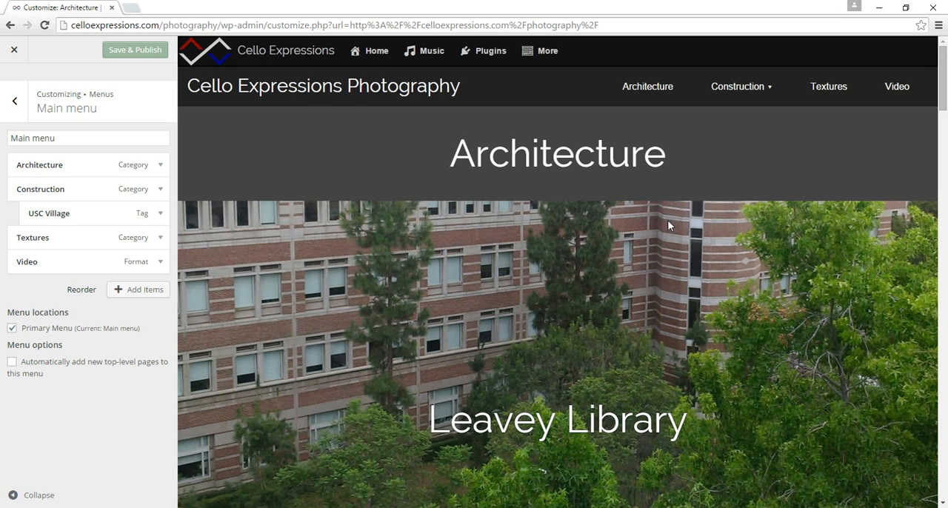
pyautogui.scroll(-7, 667, 220)
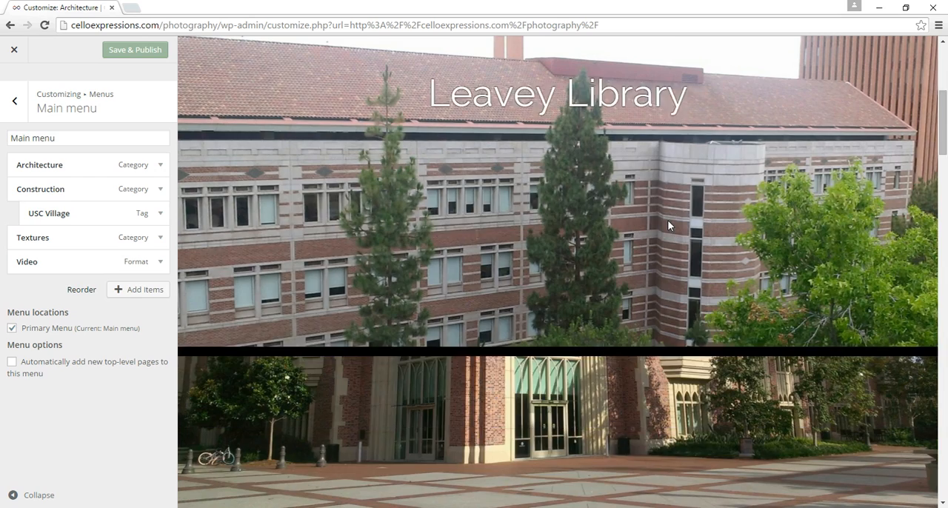
pyautogui.scroll(-2, 667, 220)
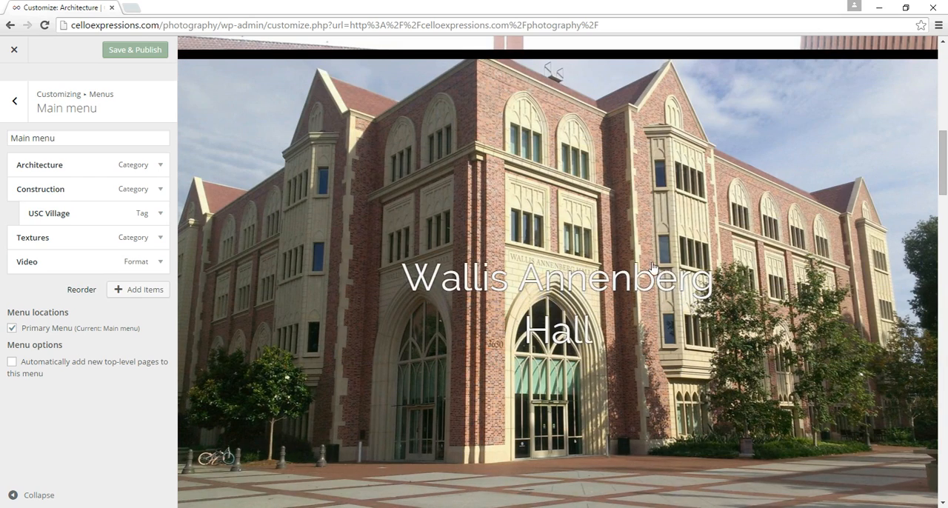
pyautogui.scroll(6, 747, 249)
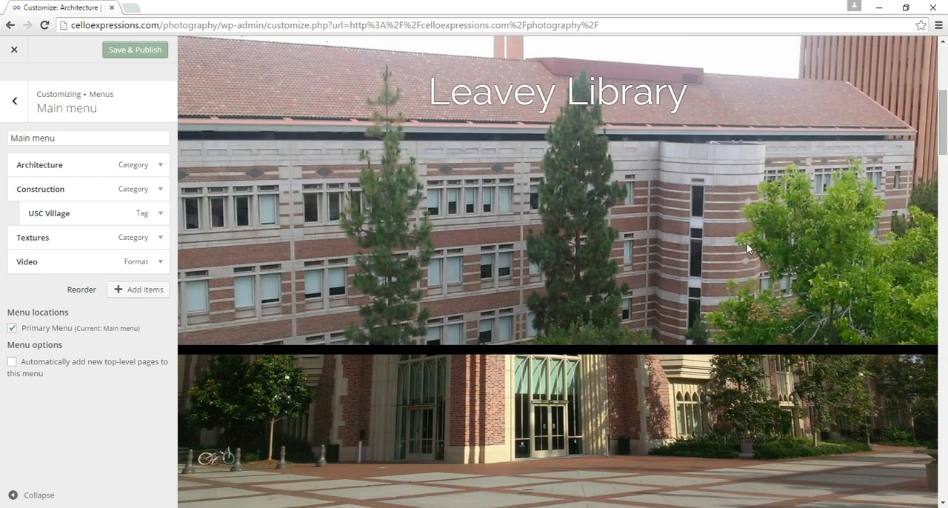
pyautogui.scroll(2, 747, 243)
pyautogui.moveTo(747, 86)
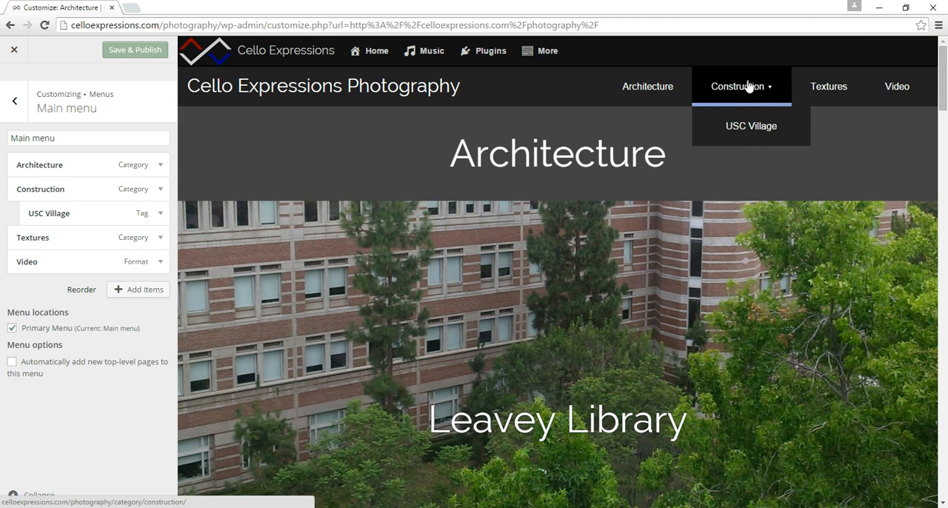
pyautogui.click(730, 78)
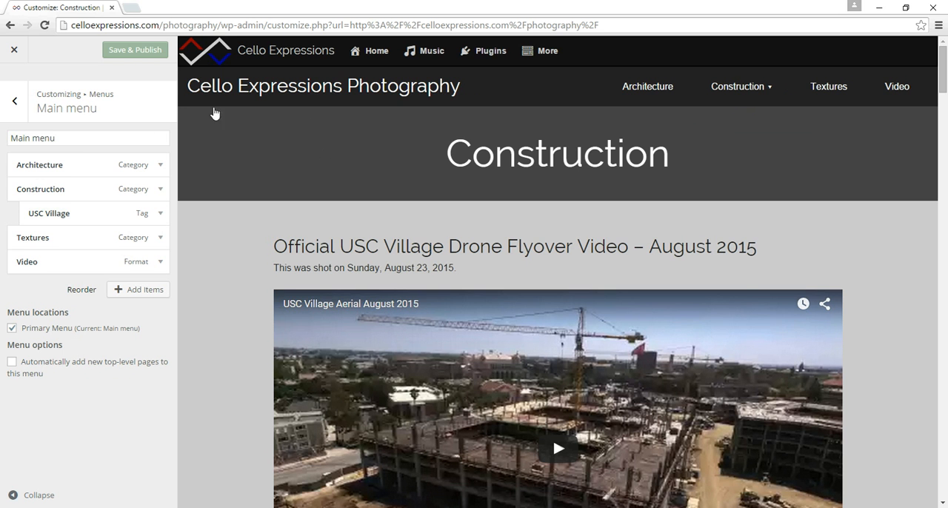
# Step: Save and publish the menu changes and close the Customizer
pyautogui.click(123, 52)
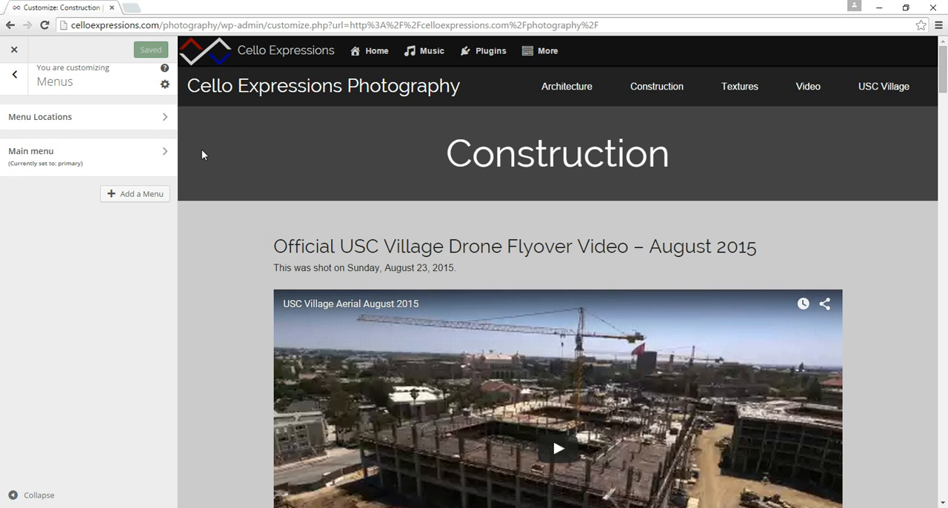
pyautogui.click(14, 52)
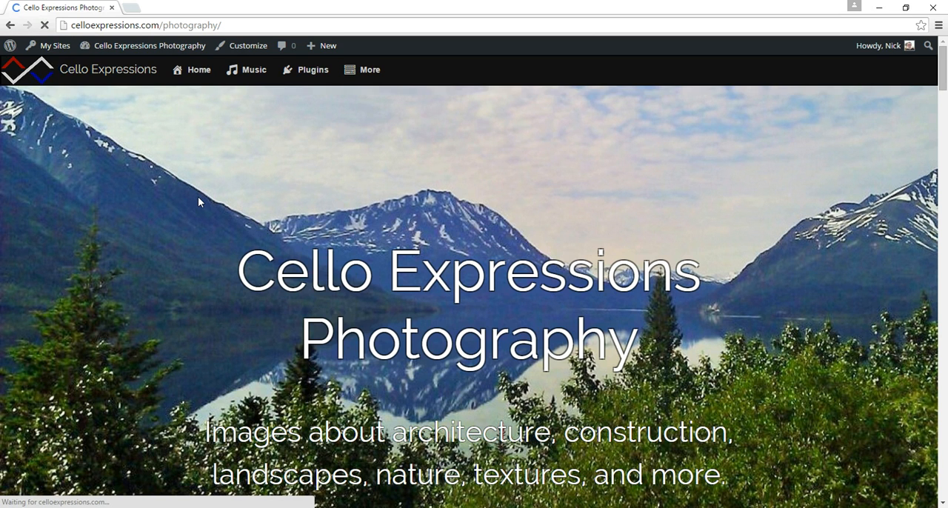
# Step: On the live site, open the USC Village page from the Construction submenu and look through its posts
pyautogui.scroll(-5, 198, 201)
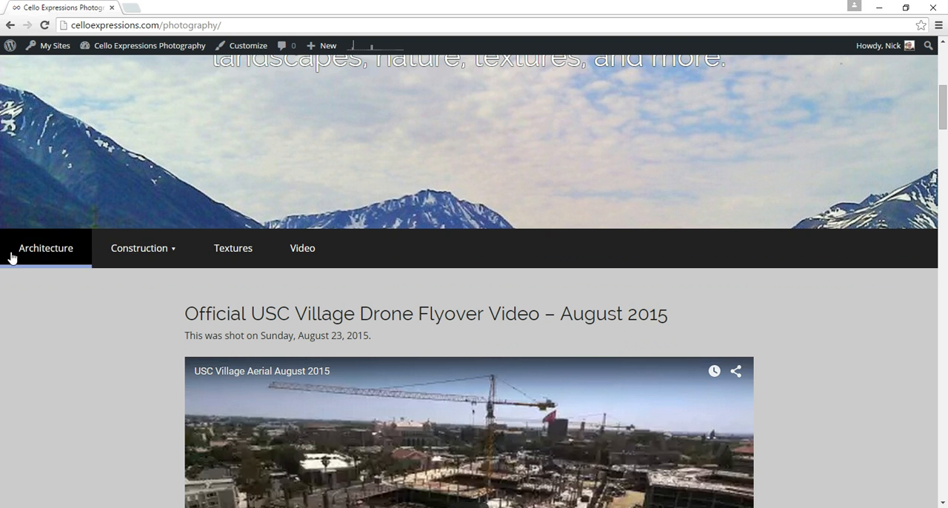
pyautogui.moveTo(126, 257)
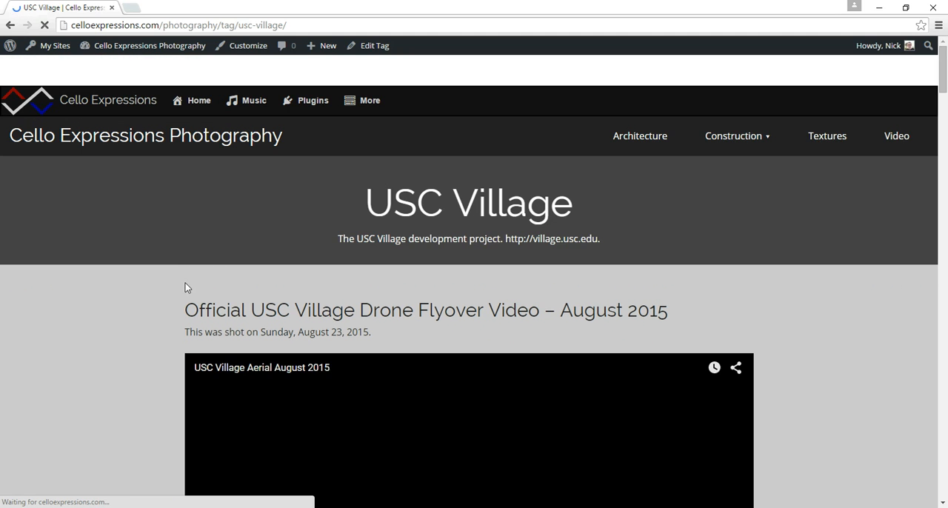
pyautogui.scroll(-6, 185, 283)
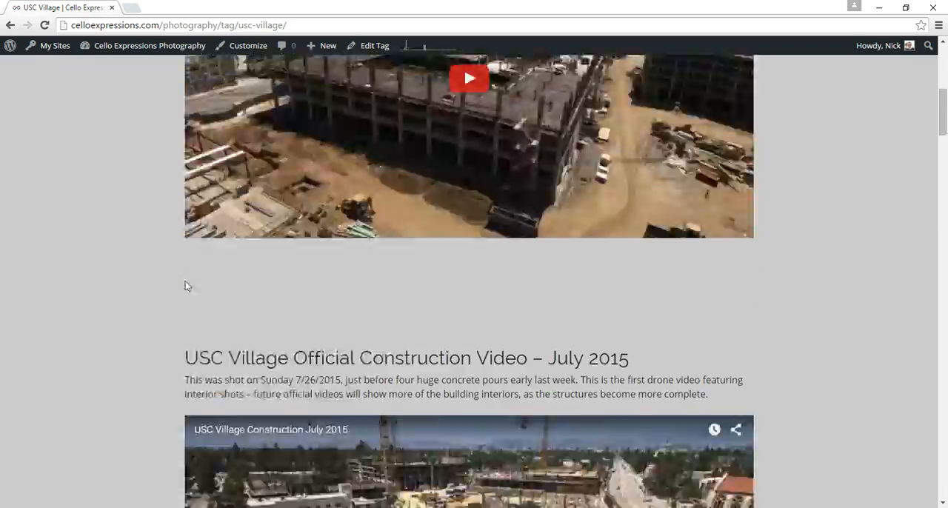
pyautogui.scroll(-15, 185, 286)
pyautogui.scroll(18, 185, 287)
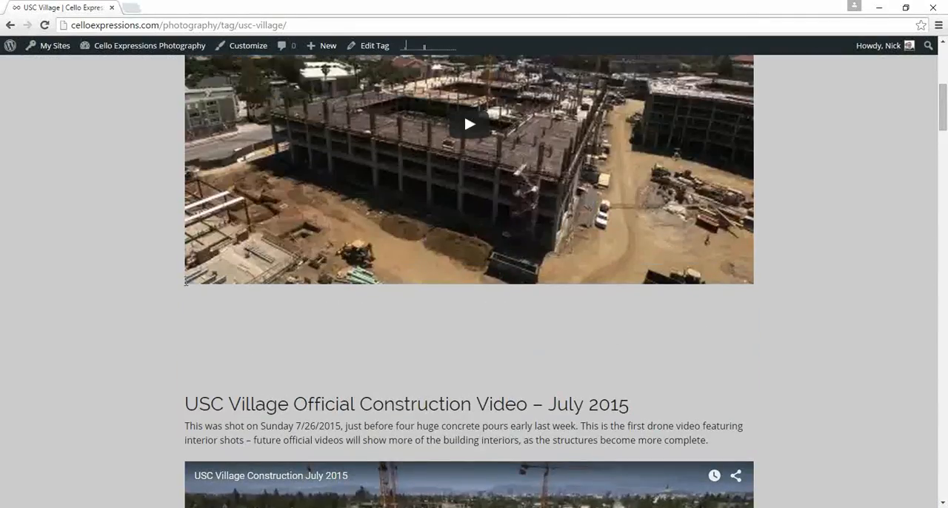
pyautogui.scroll(8, 185, 283)
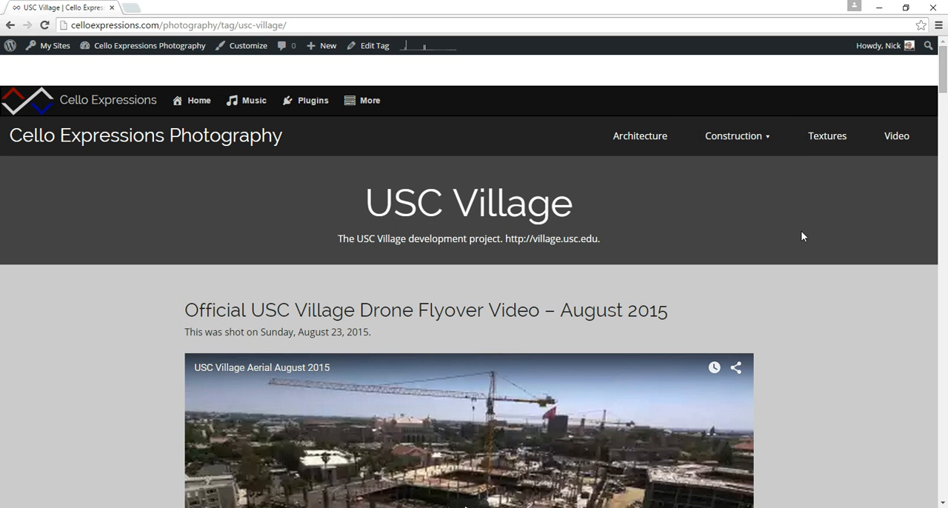
pyautogui.scroll(-1, 801, 237)
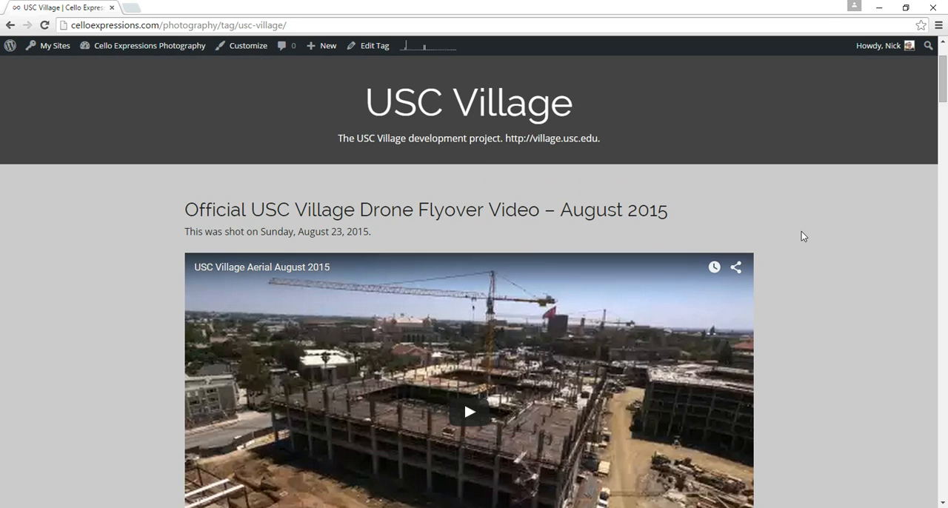